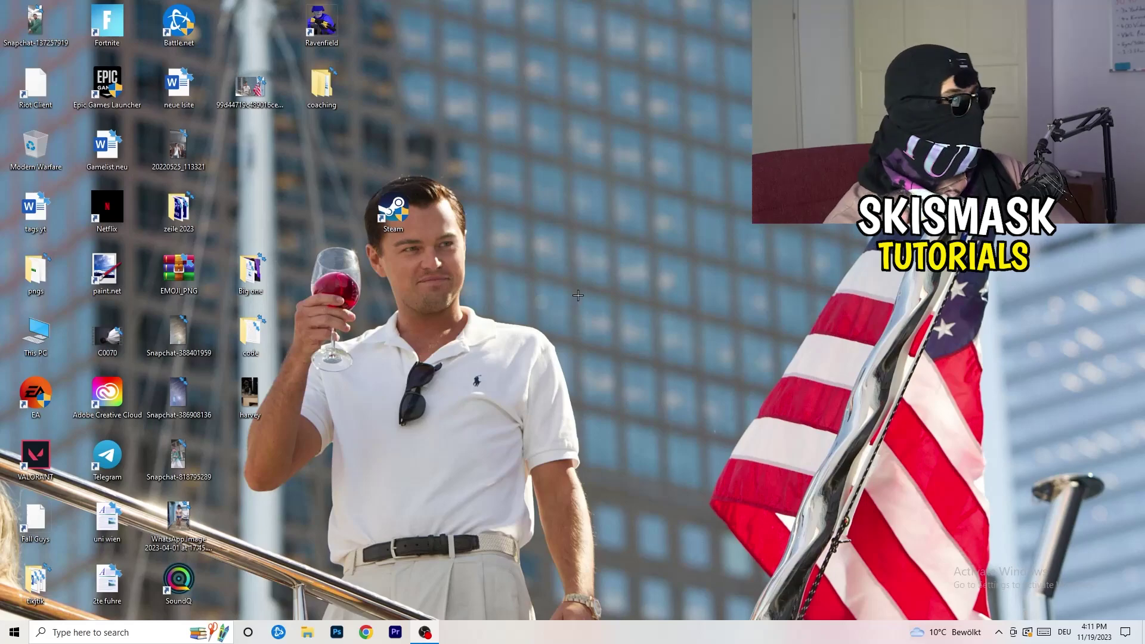
- Launch NVIDIA Control Panel from the desktop context menu, landing on Adjust Image Settings with Preview
{"action": "right_click", "coordinate": [563, 263]}
{"action": "right_click", "coordinate": [655, 193]}
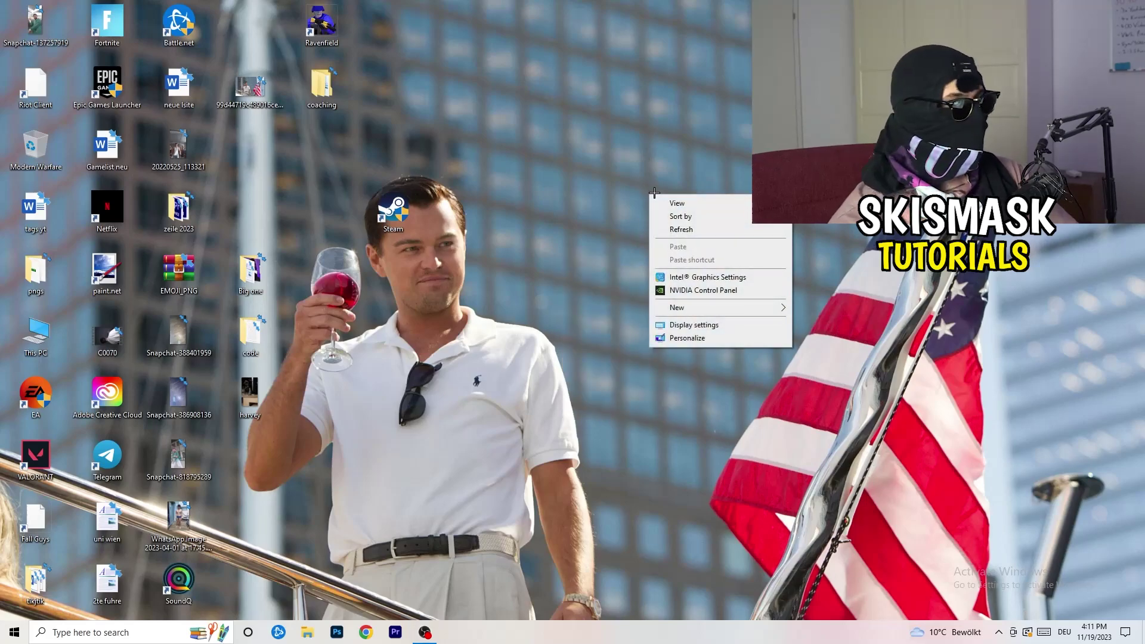
{"action": "left_click", "coordinate": [716, 290]}
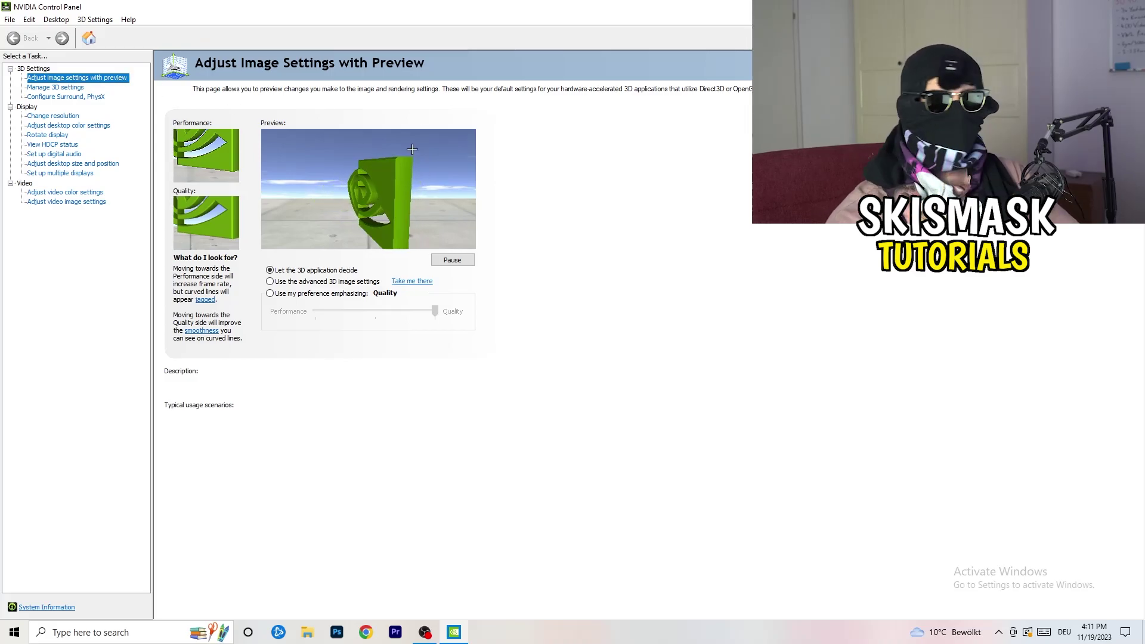
{"action": "mouse_move", "coordinate": [393, 292]}
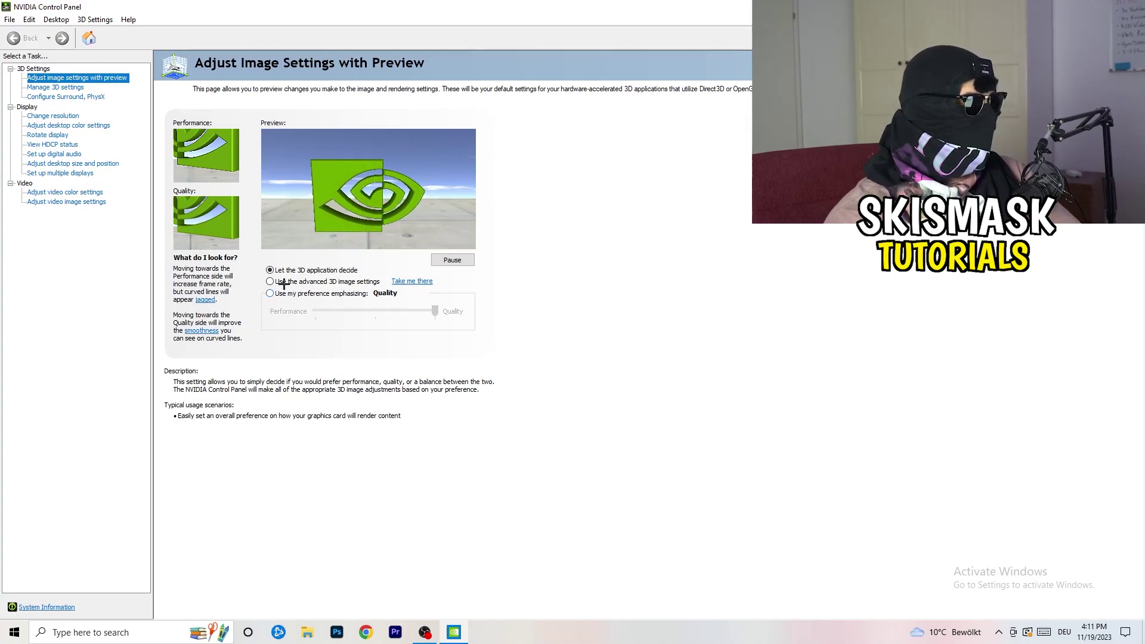
{"action": "mouse_move", "coordinate": [278, 284]}
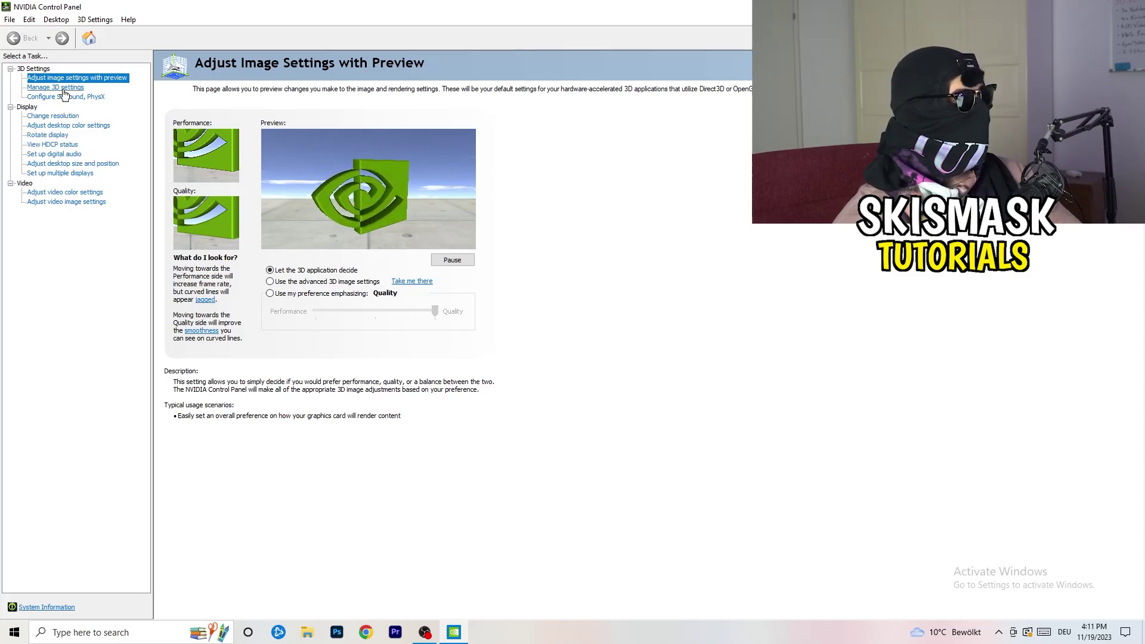
- Check the 1920 × 1080, 60Hz native resolution under Change resolution, then close NVIDIA Control Panel
{"action": "left_click", "coordinate": [44, 117]}
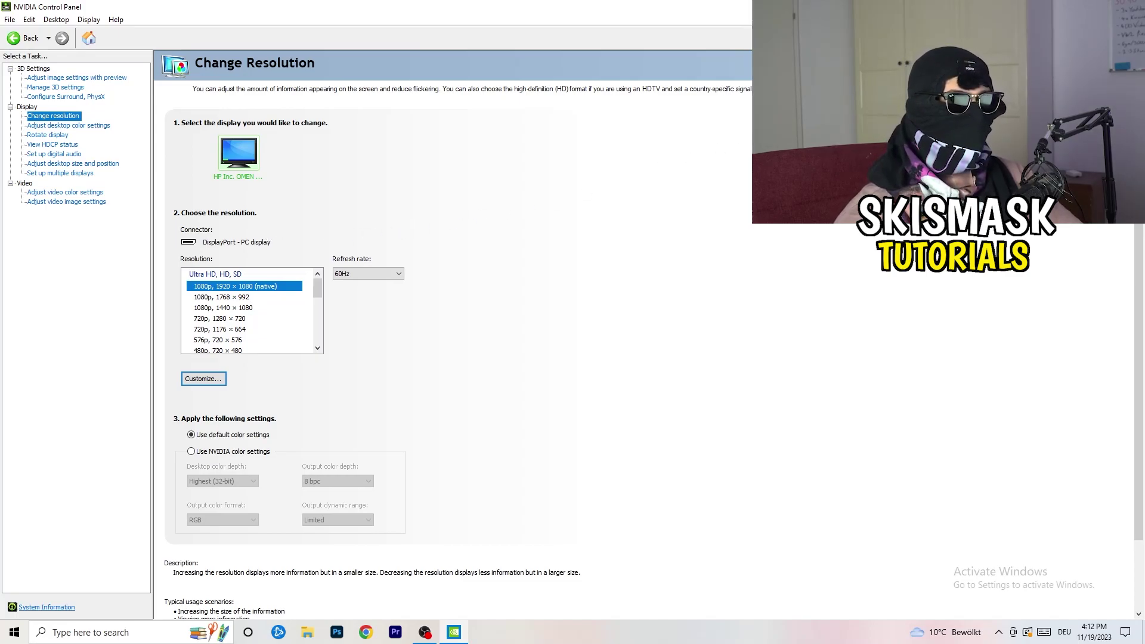
{"action": "key", "text": "alt+F4"}
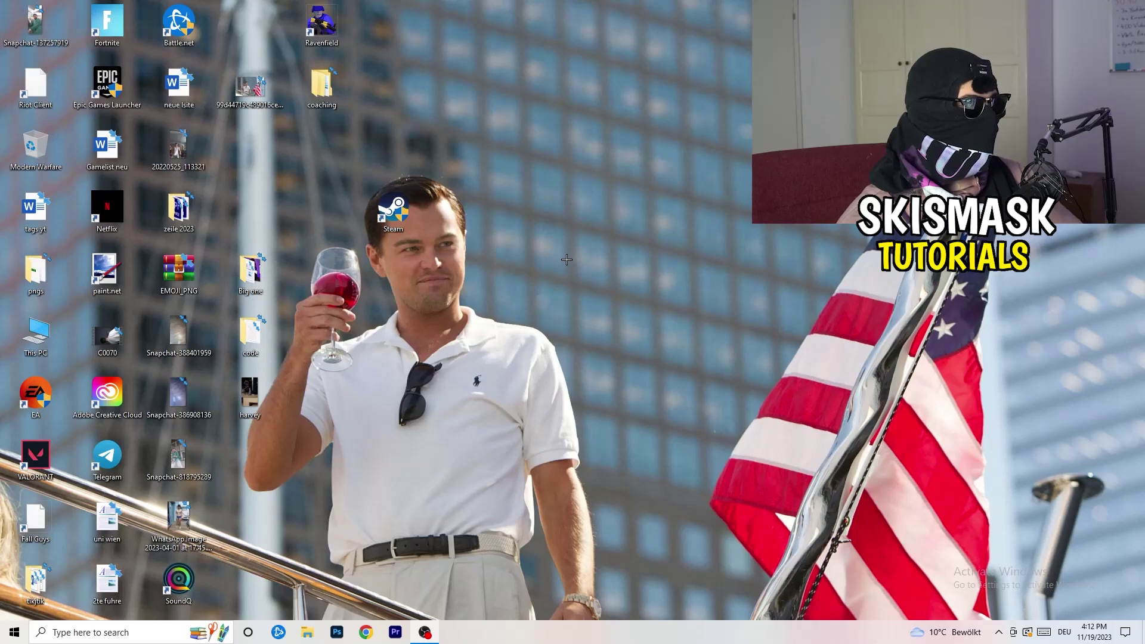
- Open Windows Settings to the System Display page
{"action": "left_click", "coordinate": [13, 632]}
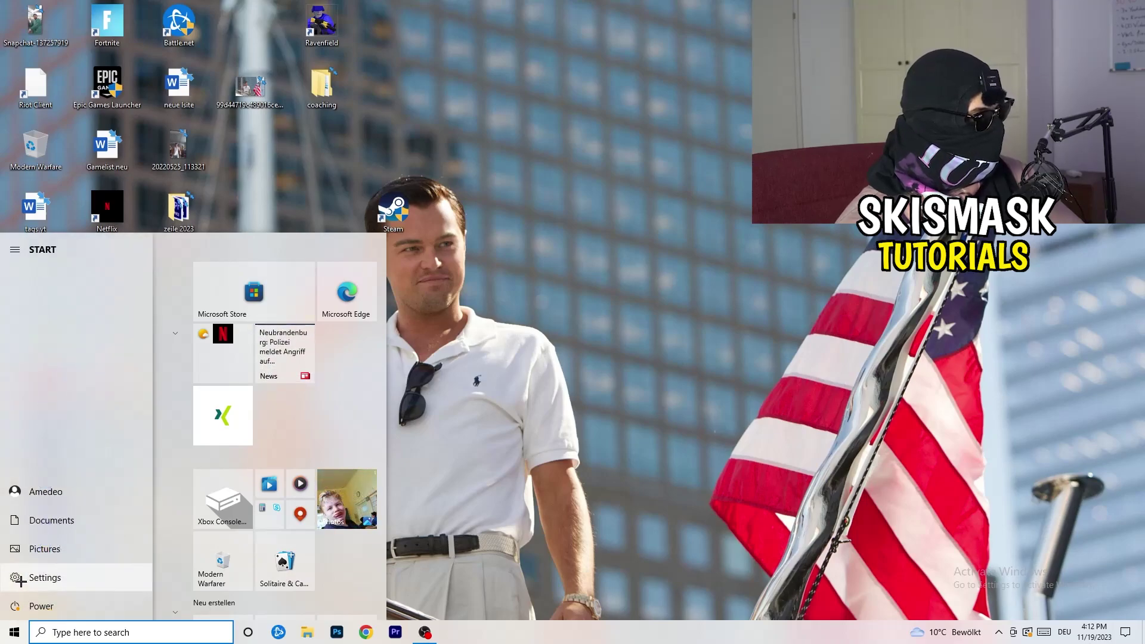
{"action": "left_click", "coordinate": [20, 577]}
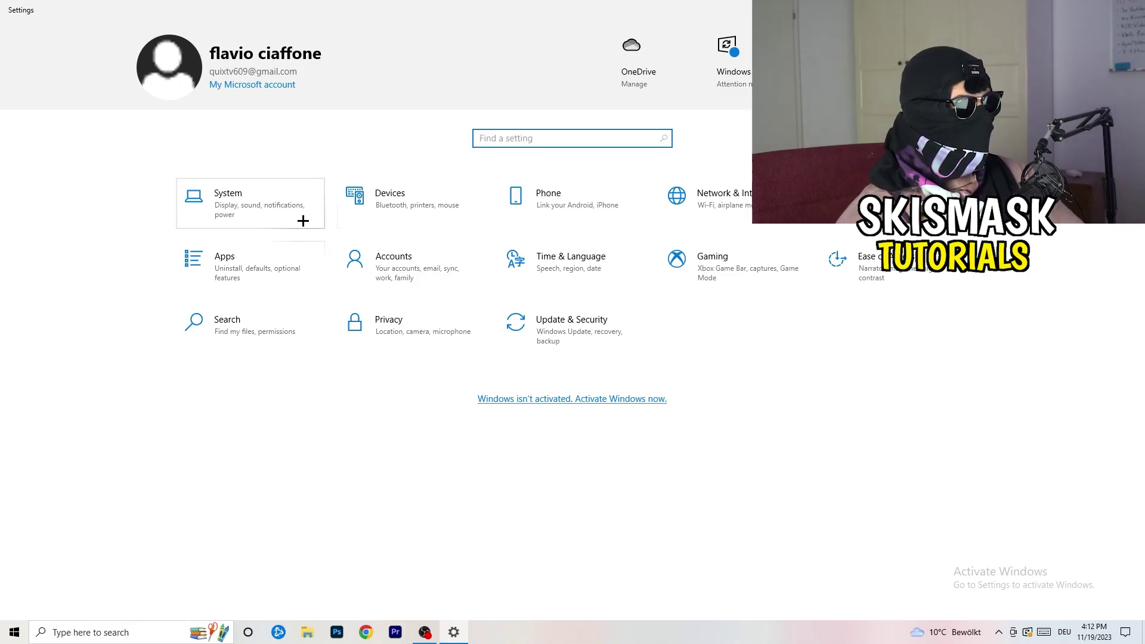
{"action": "left_click", "coordinate": [278, 206]}
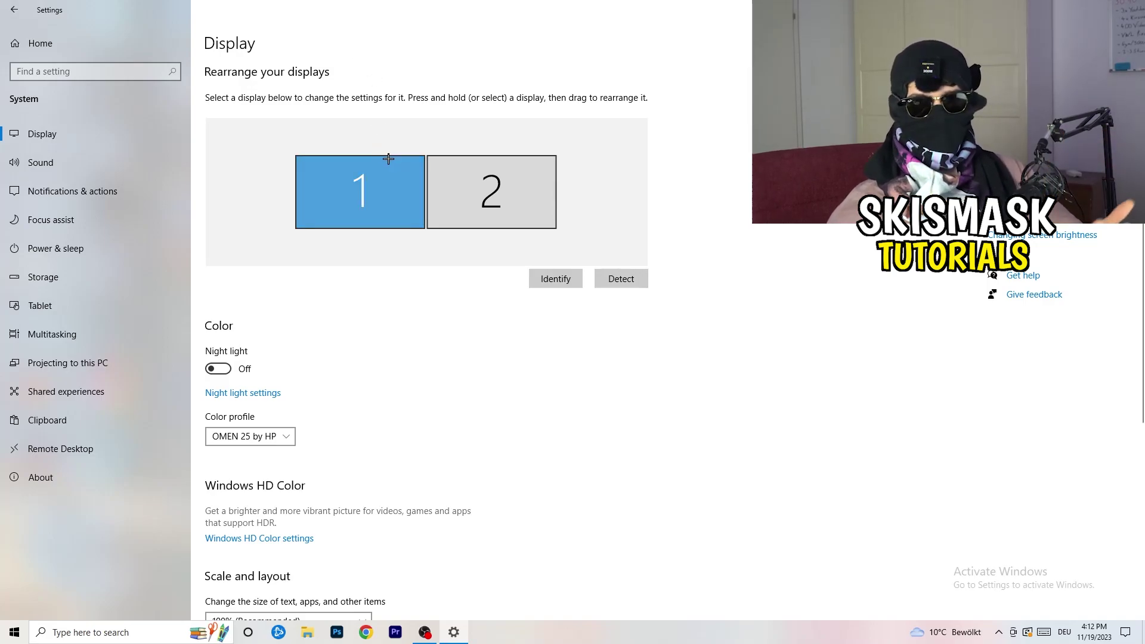
- Confirm scaling stays at 100% and resolution at 1920 × 1080 without changing either
{"action": "scroll", "coordinate": [375, 285], "scroll_direction": "down", "scroll_amount": 4}
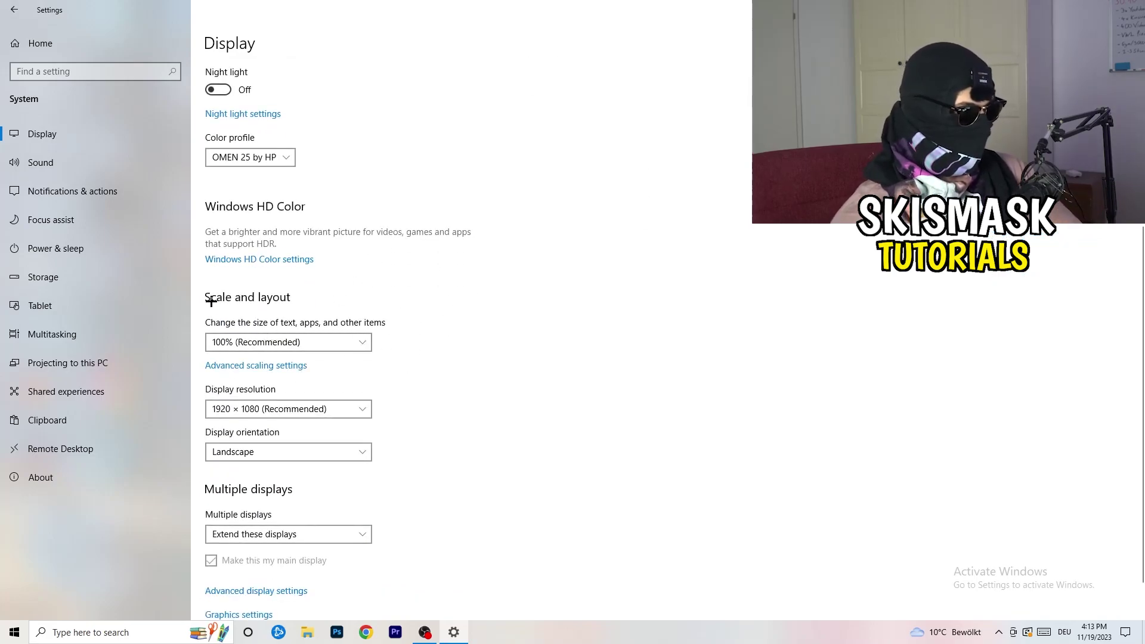
{"action": "left_click", "coordinate": [361, 344]}
{"action": "left_click", "coordinate": [594, 369]}
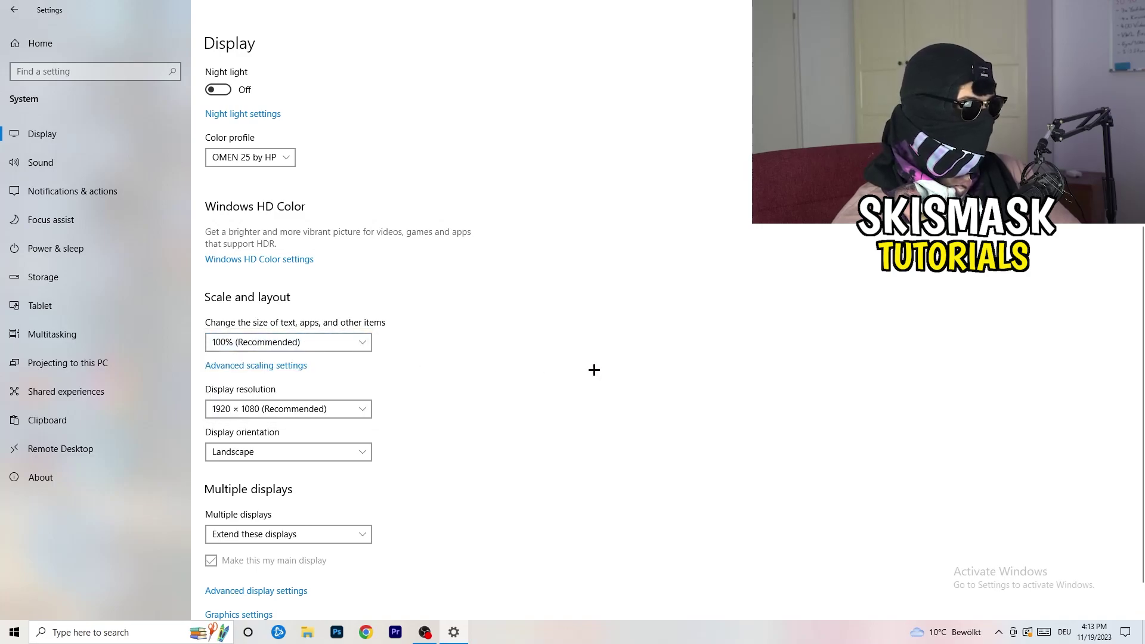
{"action": "left_click", "coordinate": [352, 345]}
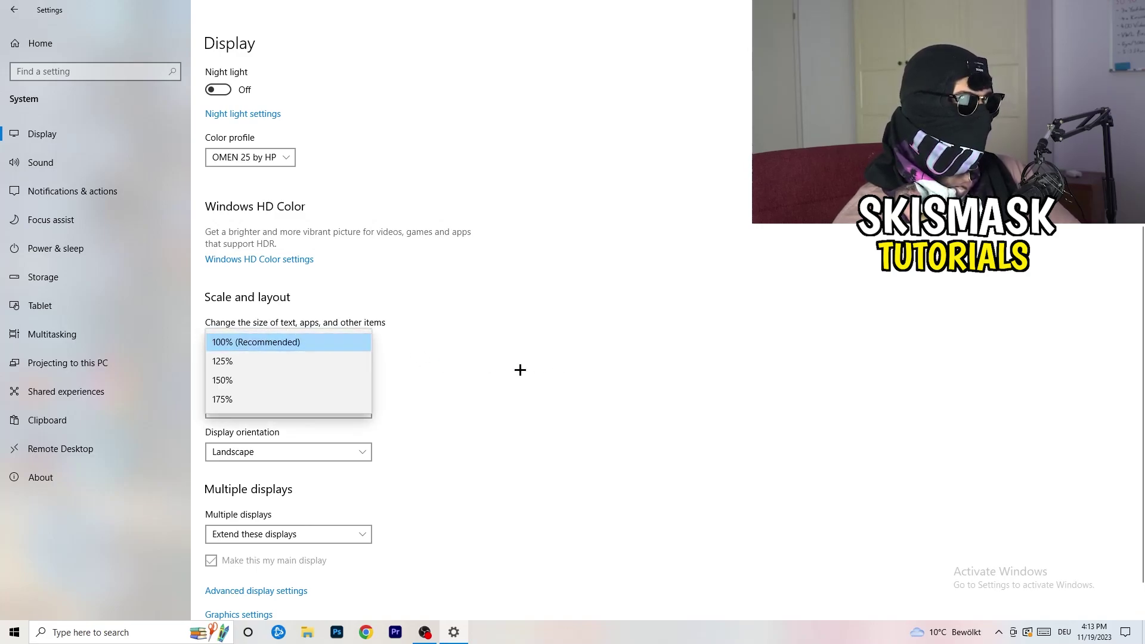
{"action": "left_click", "coordinate": [520, 369]}
{"action": "scroll", "coordinate": [475, 374], "scroll_direction": "down", "scroll_amount": 2}
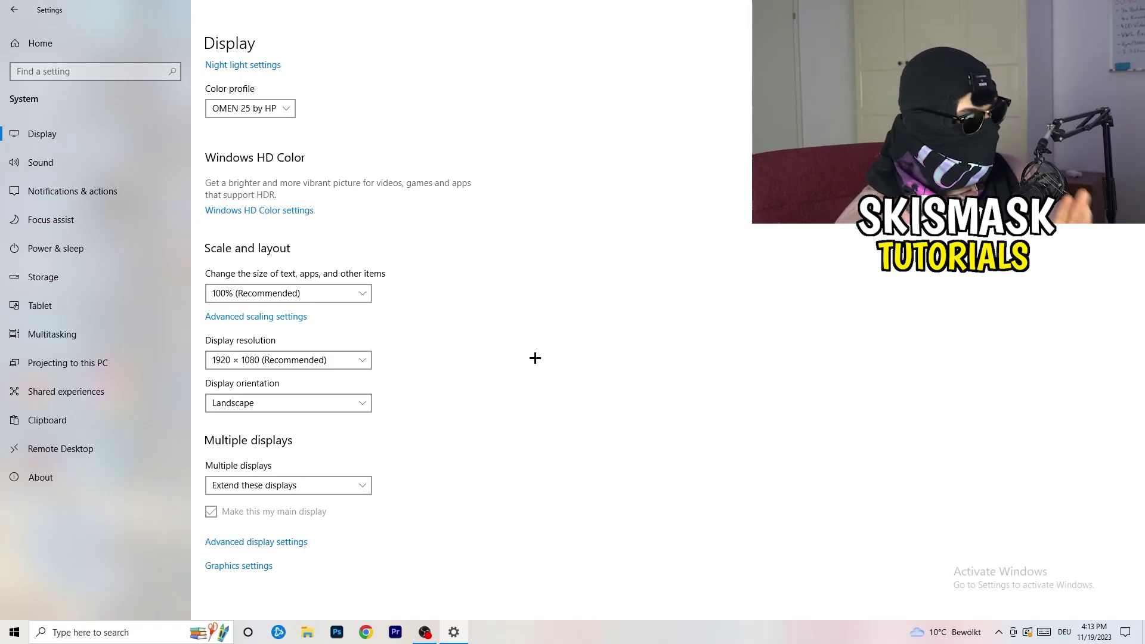
{"action": "left_click", "coordinate": [363, 362]}
{"action": "left_click", "coordinate": [452, 335]}
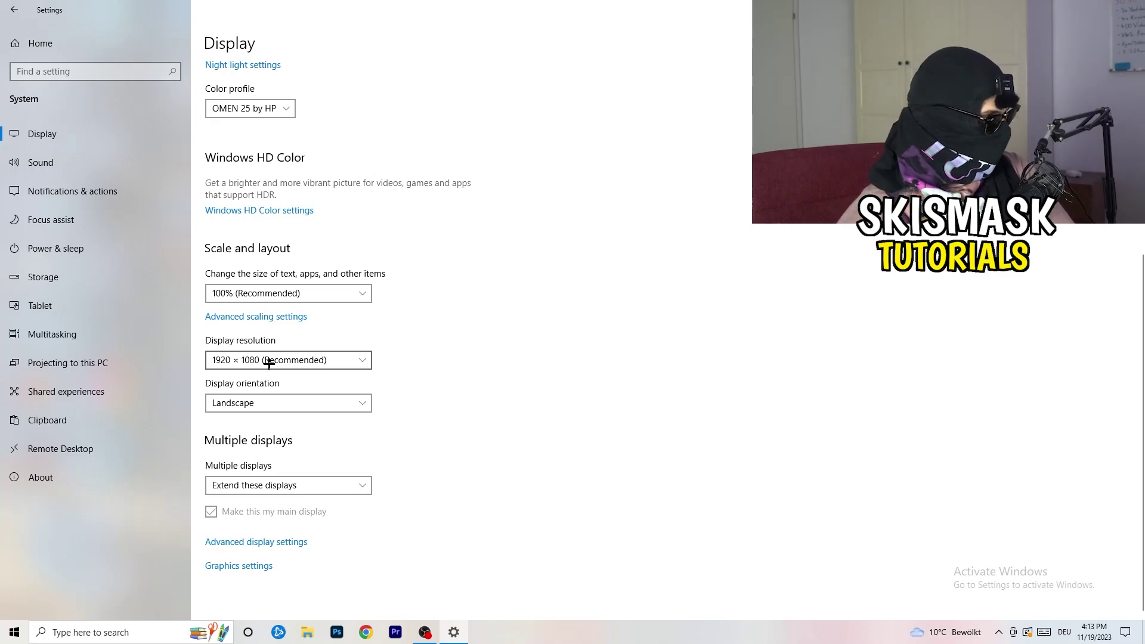
- Review the power plans from Power & sleep, keeping Balanced as the active plan
{"action": "left_click", "coordinate": [76, 248]}
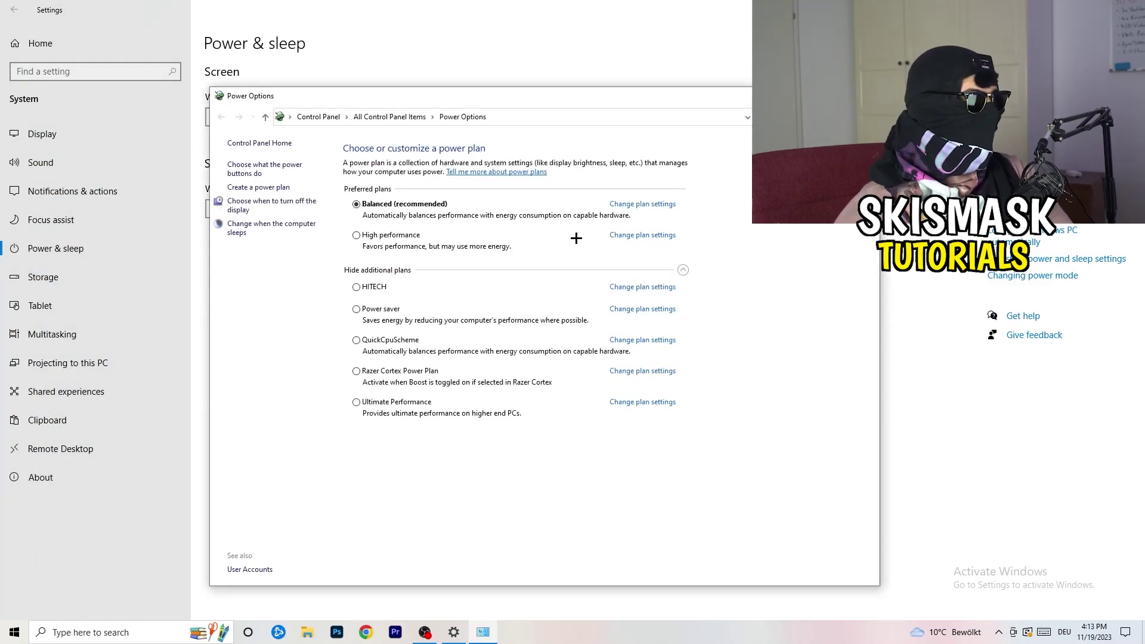
{"action": "left_click", "coordinate": [683, 270]}
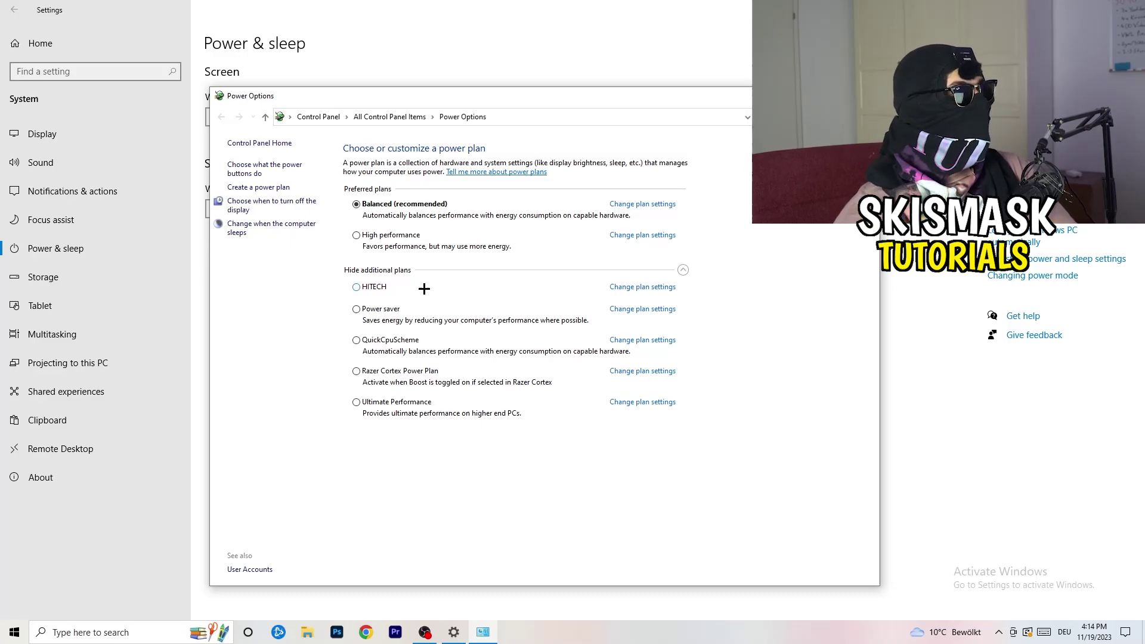
- Close Power Options and bring up the Storage Sense configuration page
{"action": "left_click", "coordinate": [865, 95]}
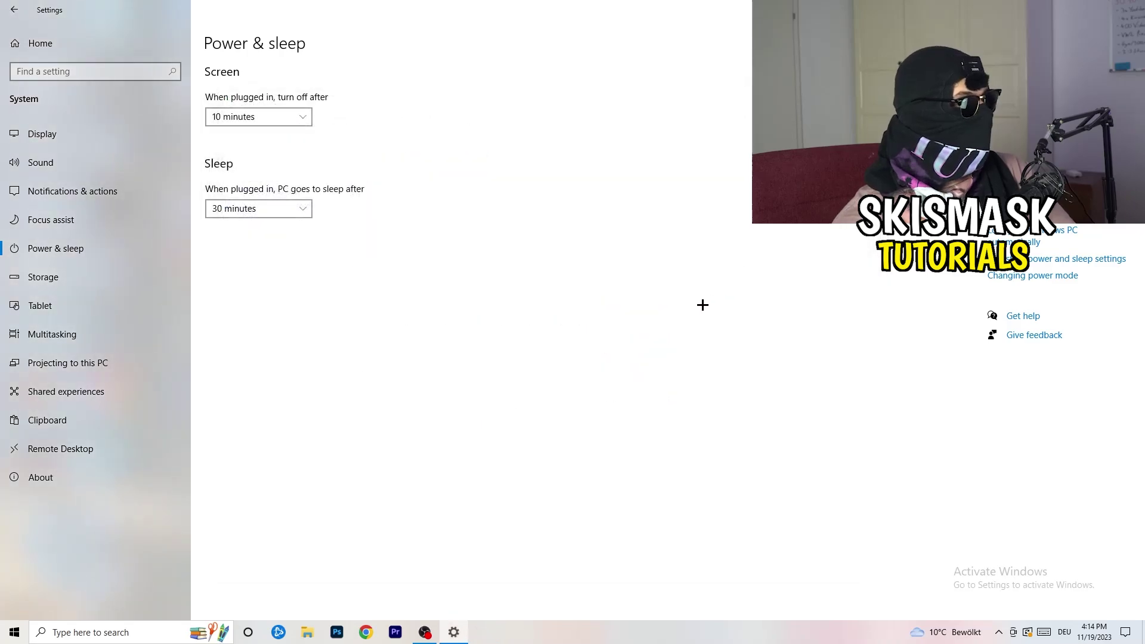
{"action": "left_click", "coordinate": [115, 284]}
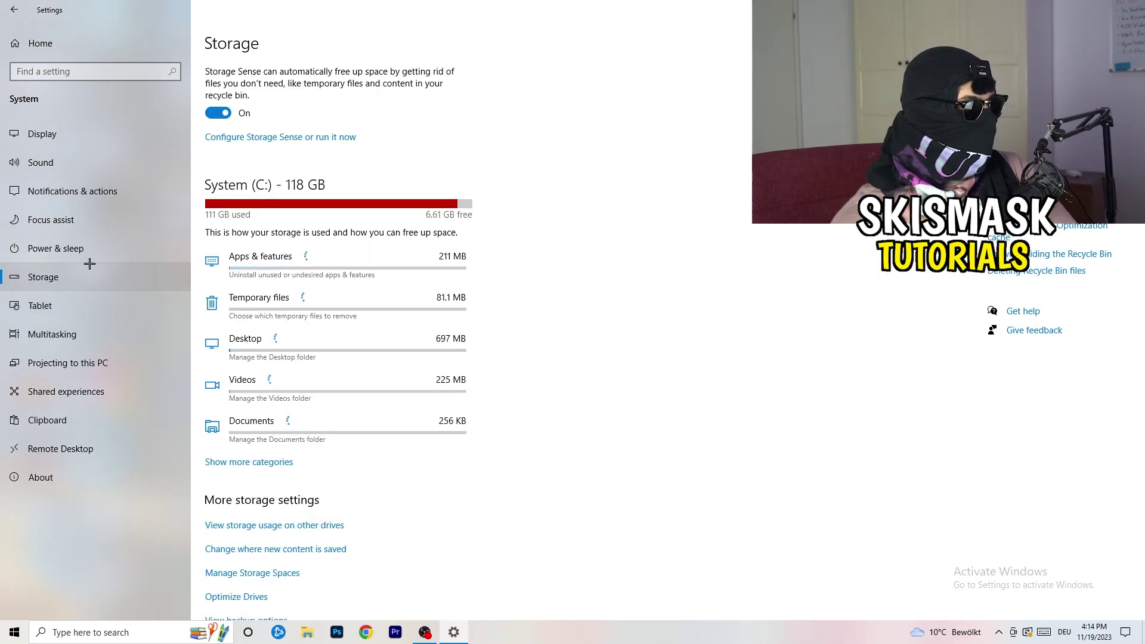
{"action": "left_click", "coordinate": [271, 138]}
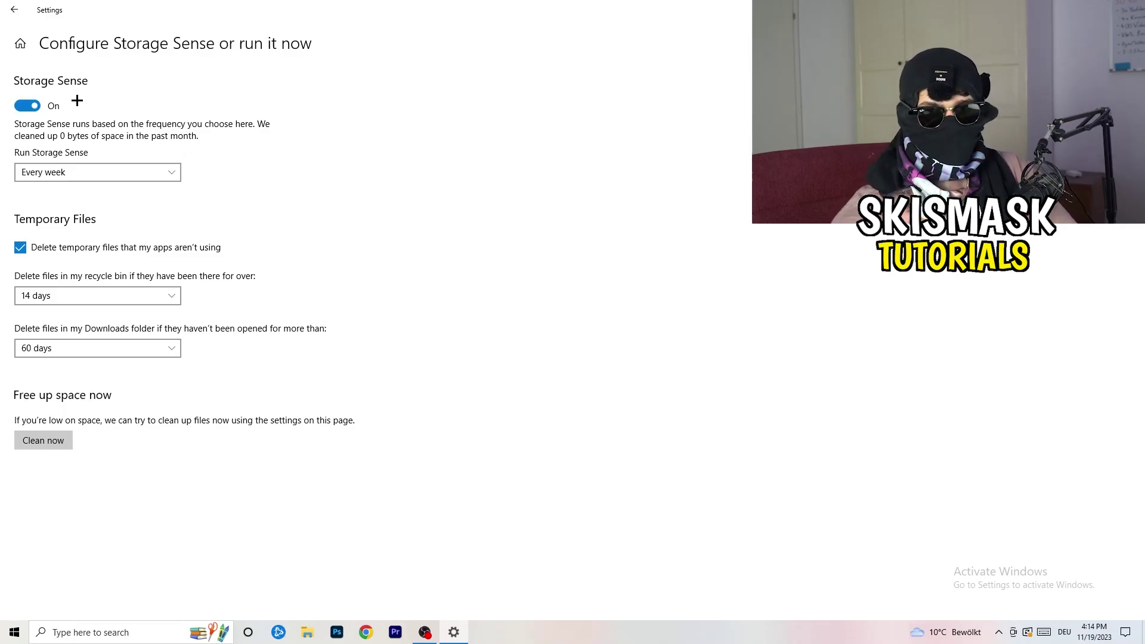
- Confirm Storage Sense runs every week, emptying the recycle bin after 14 days and Downloads after 60
{"action": "left_click", "coordinate": [89, 172]}
{"action": "left_click", "coordinate": [274, 173]}
{"action": "left_click", "coordinate": [84, 172]}
{"action": "left_click", "coordinate": [390, 167]}
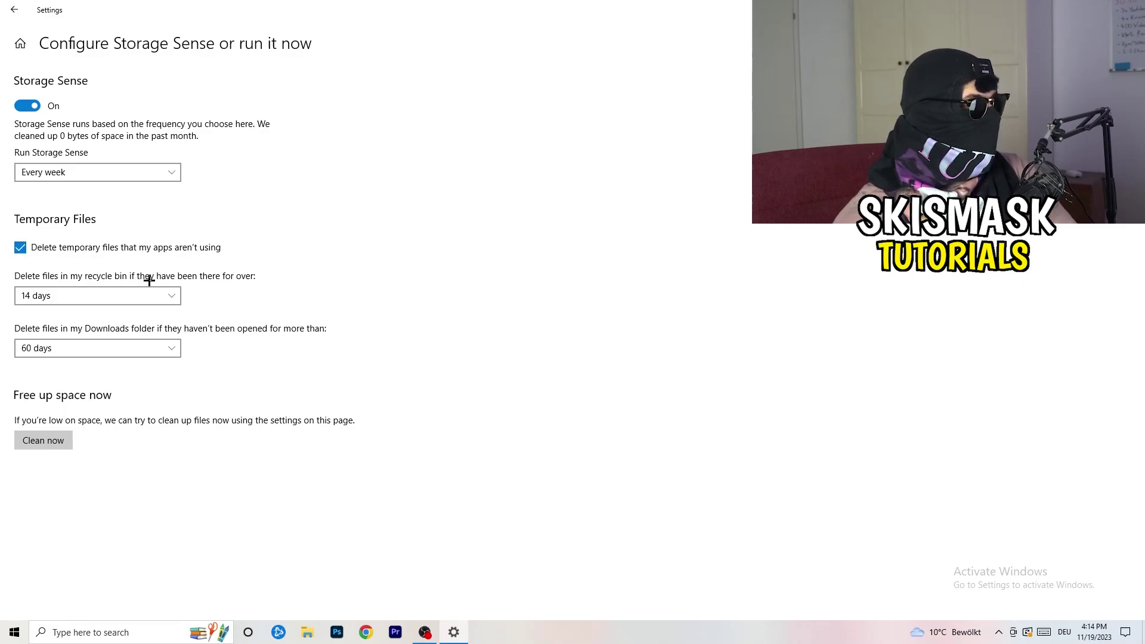
{"action": "left_click", "coordinate": [173, 295]}
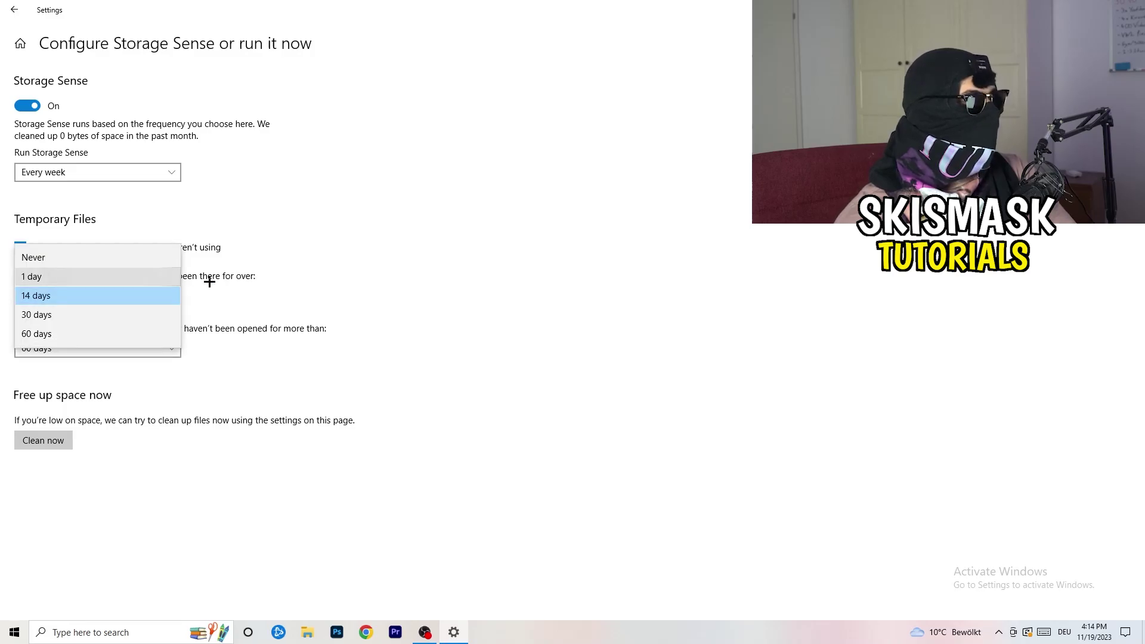
{"action": "left_click", "coordinate": [563, 240]}
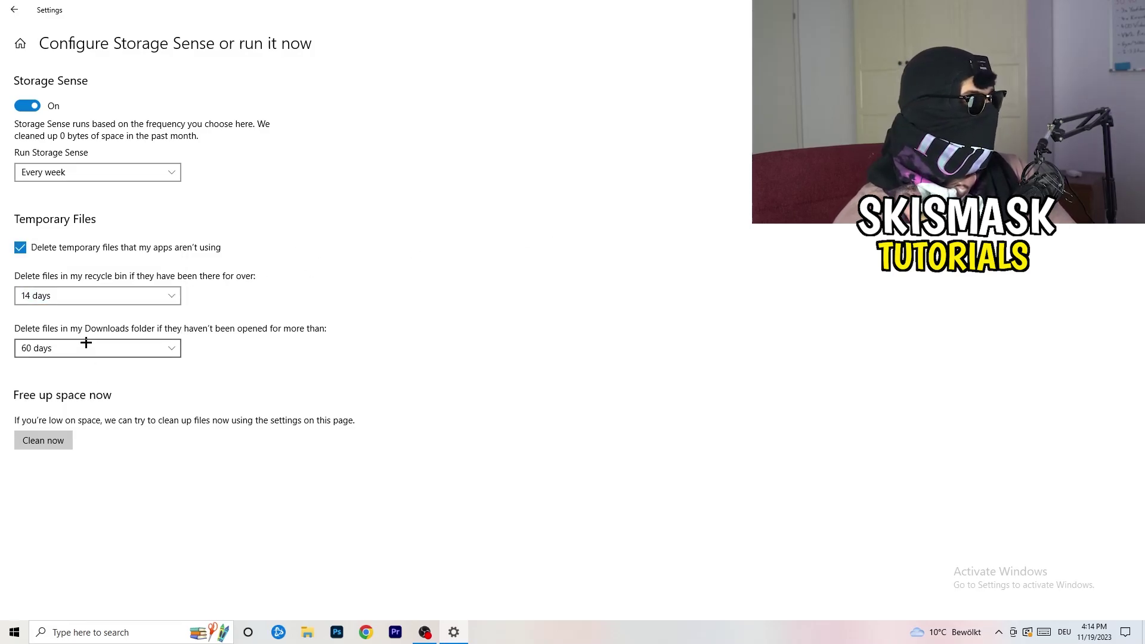
{"action": "left_click", "coordinate": [154, 347]}
{"action": "left_click", "coordinate": [545, 269]}
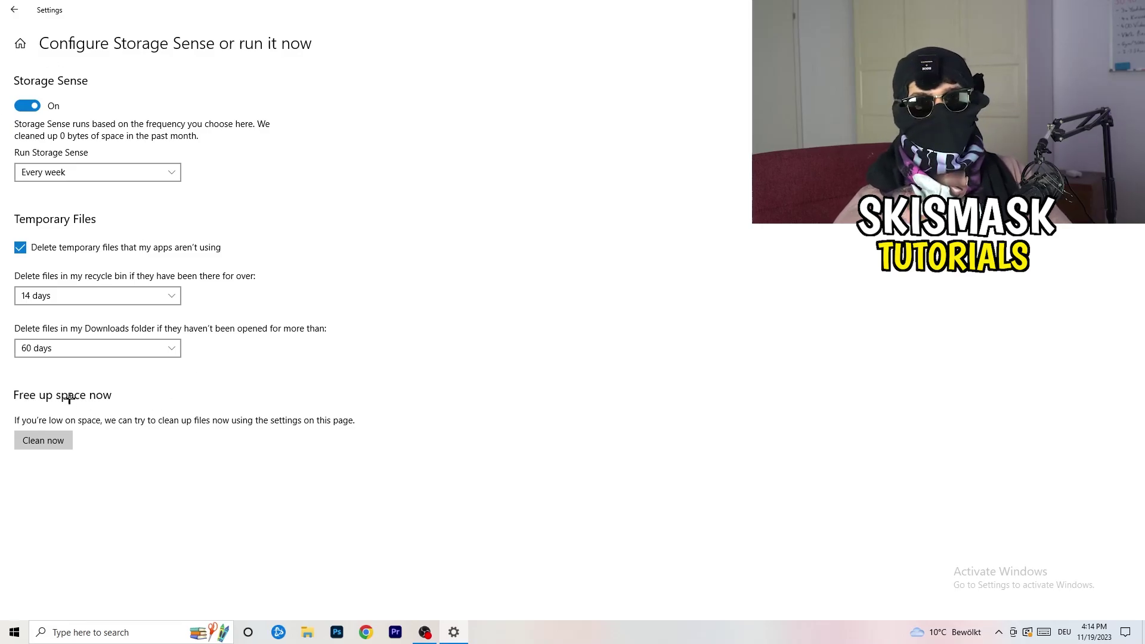
{"action": "left_click", "coordinate": [8, 6]}
- Go to Gaming settings, confirming Xbox Game Bar is off, and view the Captures page
{"action": "left_click", "coordinate": [9, 6]}
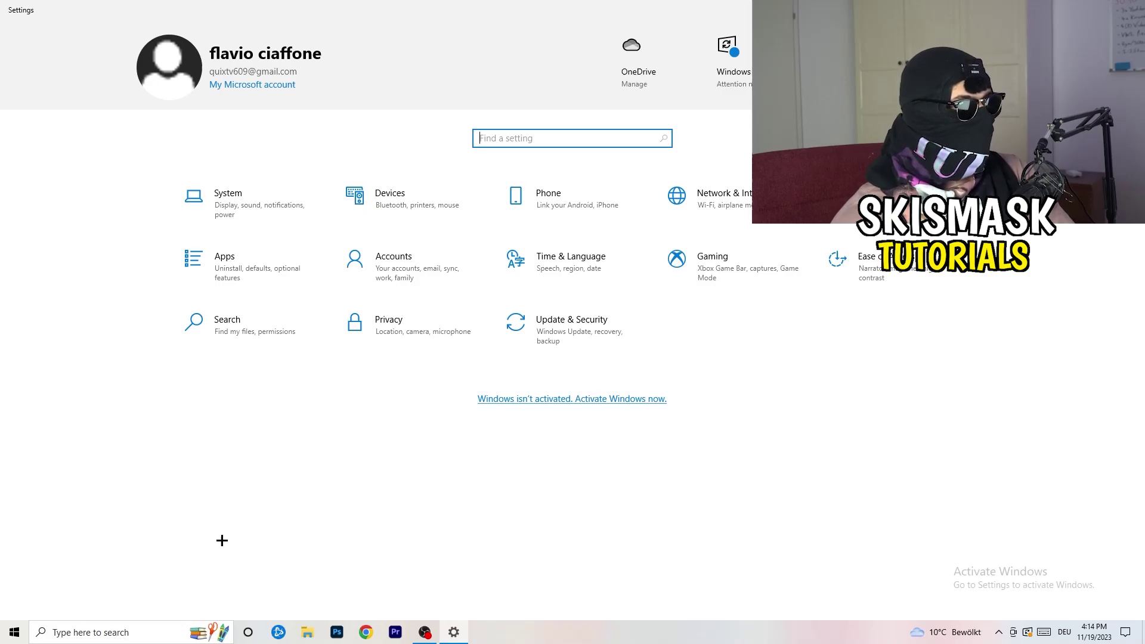
{"action": "left_click", "coordinate": [759, 266]}
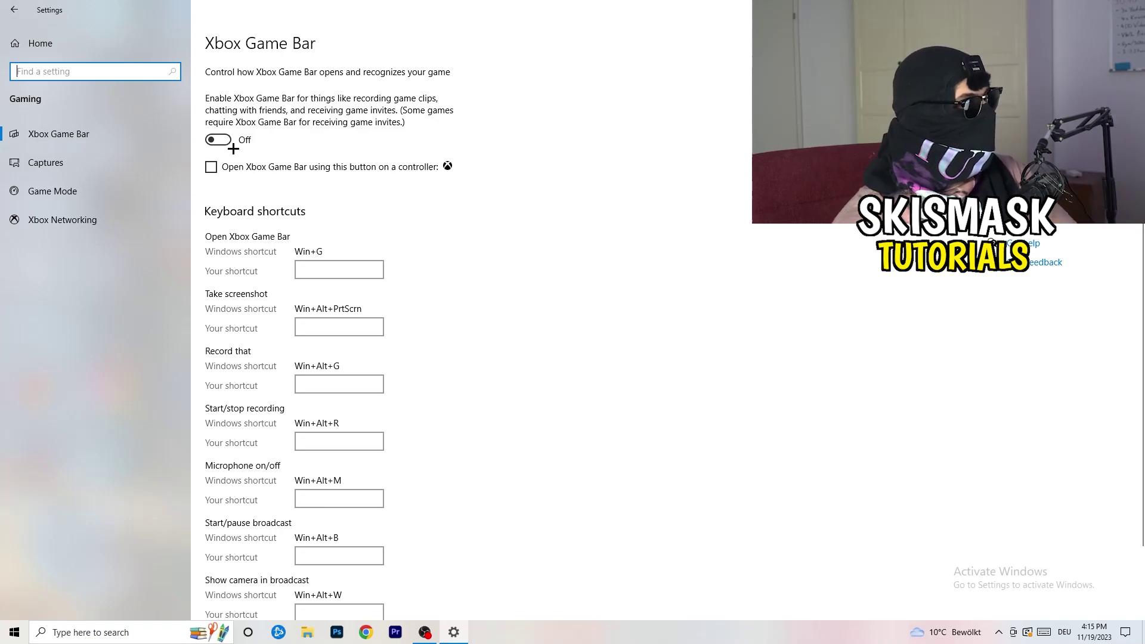
{"action": "left_click", "coordinate": [45, 163]}
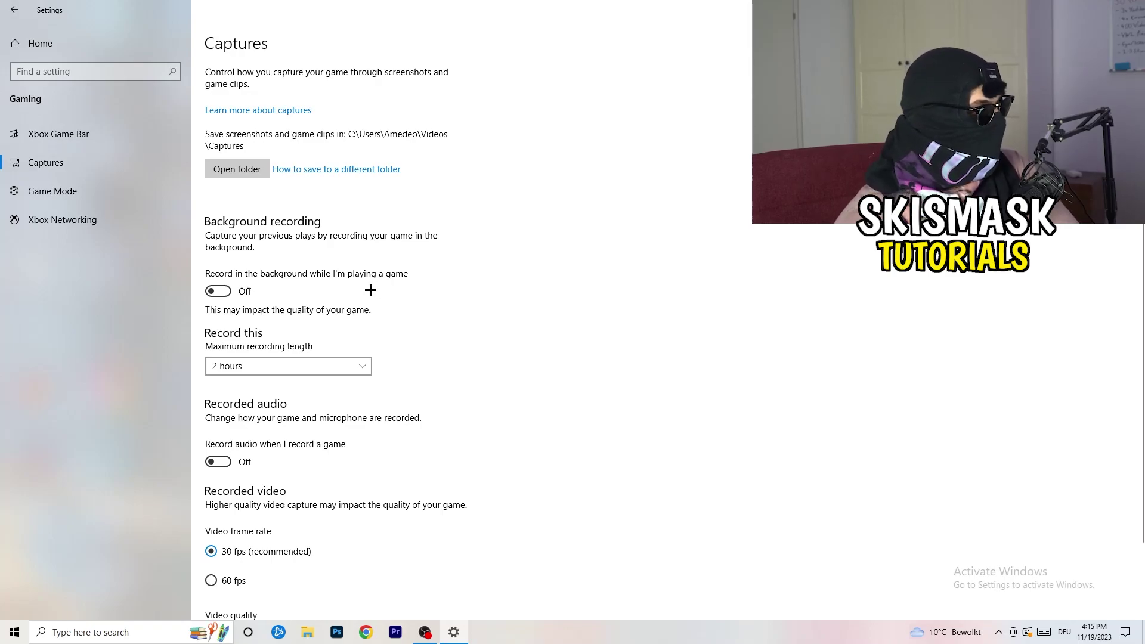
- Confirm Game Mode is switched on, then close Settings
{"action": "scroll", "coordinate": [370, 291], "scroll_direction": "down", "scroll_amount": 3}
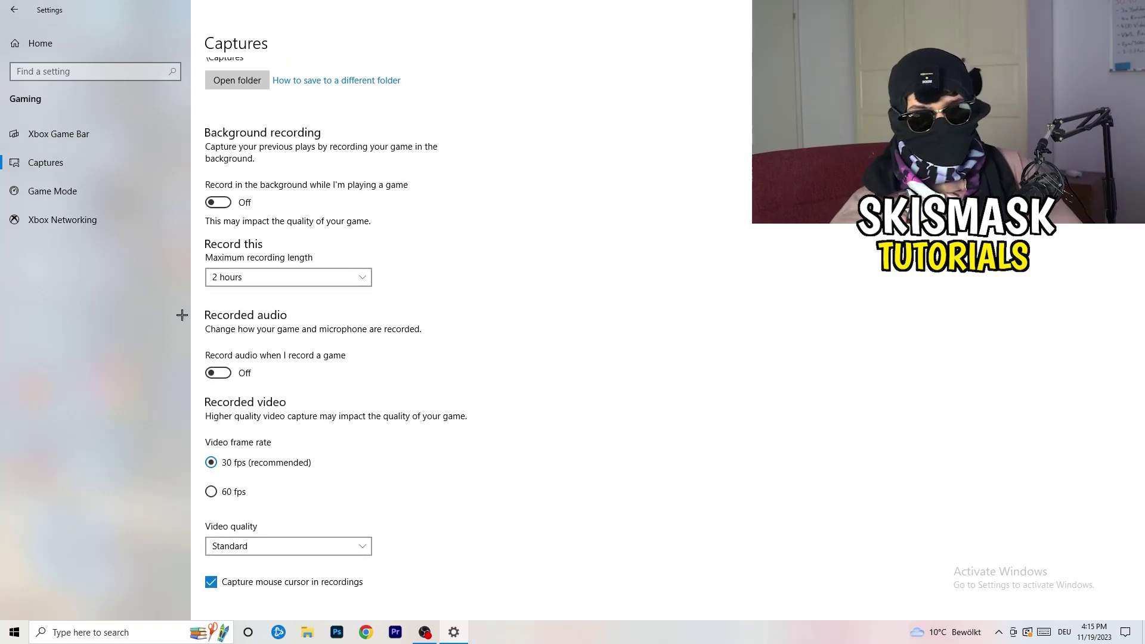
{"action": "left_click", "coordinate": [103, 199]}
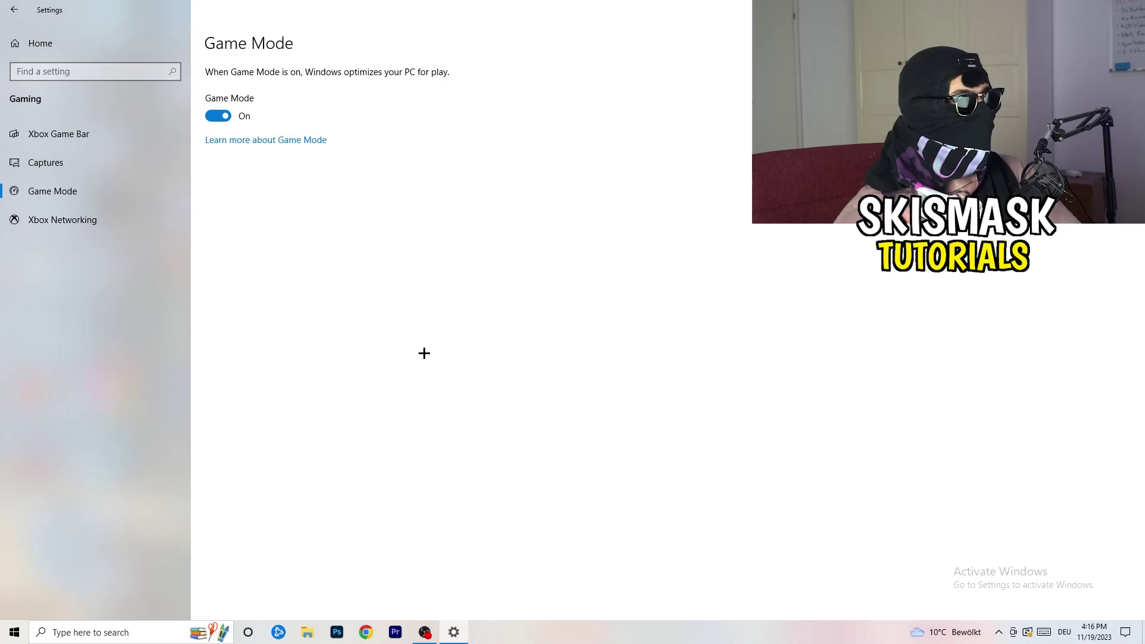
{"action": "key", "text": "alt+F4"}
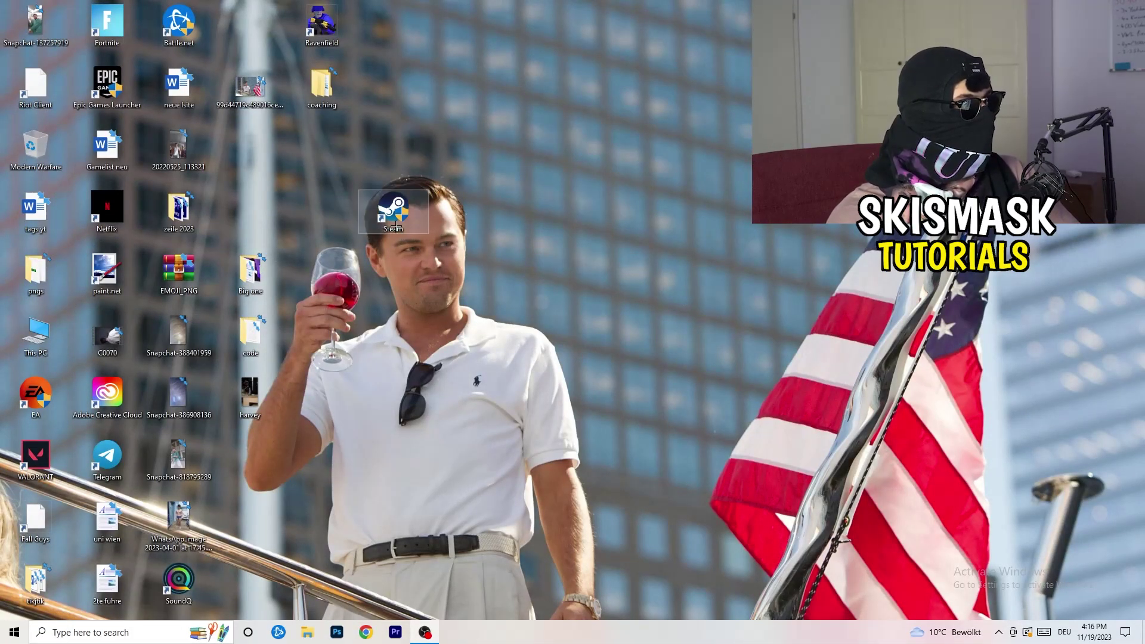
- Set the Steam shortcut to Windows 8 compatibility mode running as administrator, and apply
{"action": "left_click_drag", "start_coordinate": [396, 223], "coordinate": [536, 210]}
{"action": "right_click", "coordinate": [545, 208]}
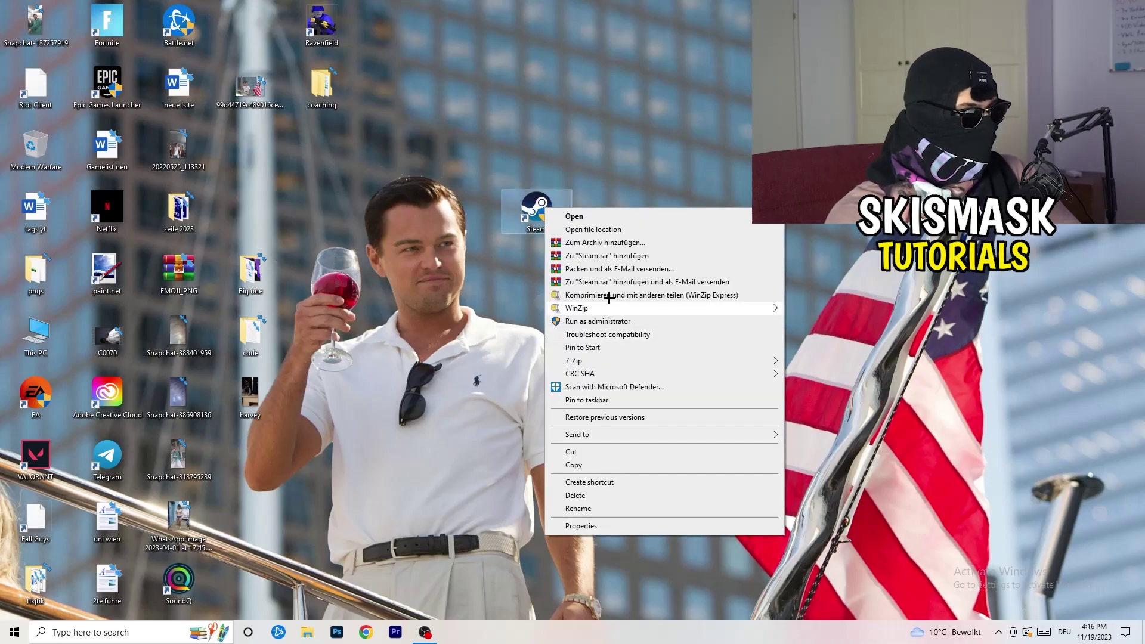
{"action": "left_click", "coordinate": [614, 530]}
{"action": "left_click_drag", "start_coordinate": [621, 225], "coordinate": [400, 108]}
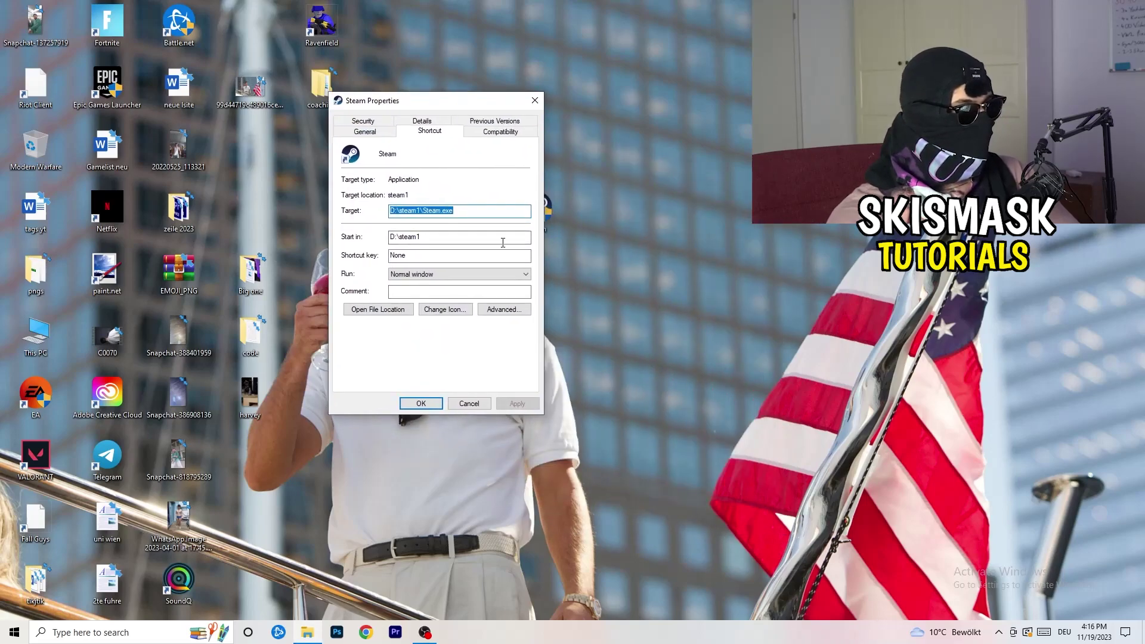
{"action": "left_click", "coordinate": [477, 130]}
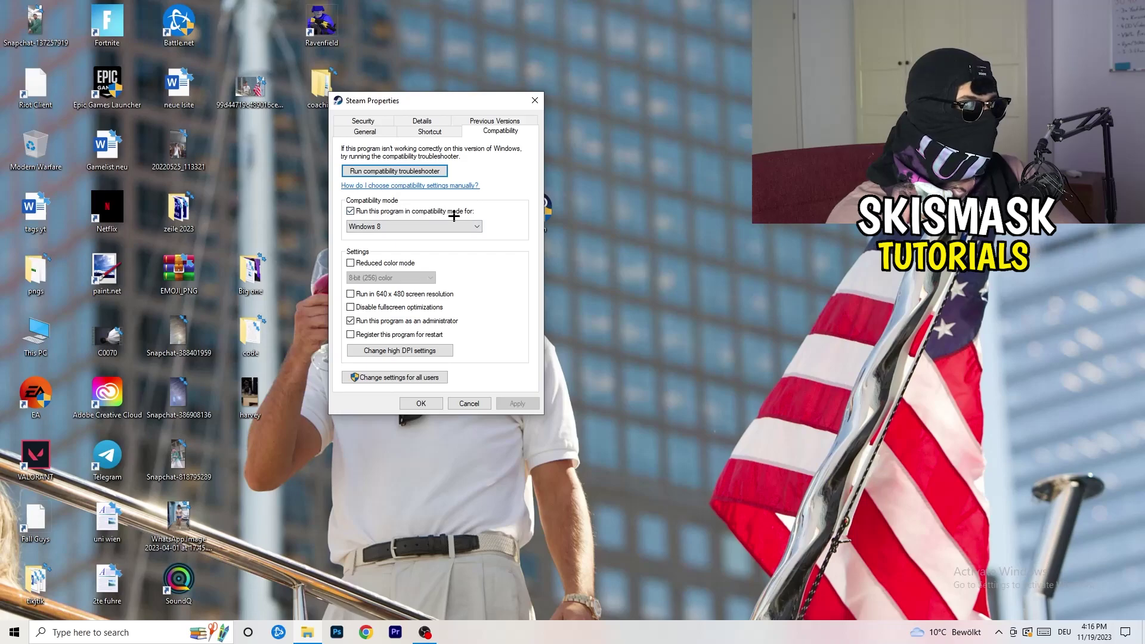
{"action": "left_click", "coordinate": [471, 226]}
{"action": "left_click", "coordinate": [529, 219]}
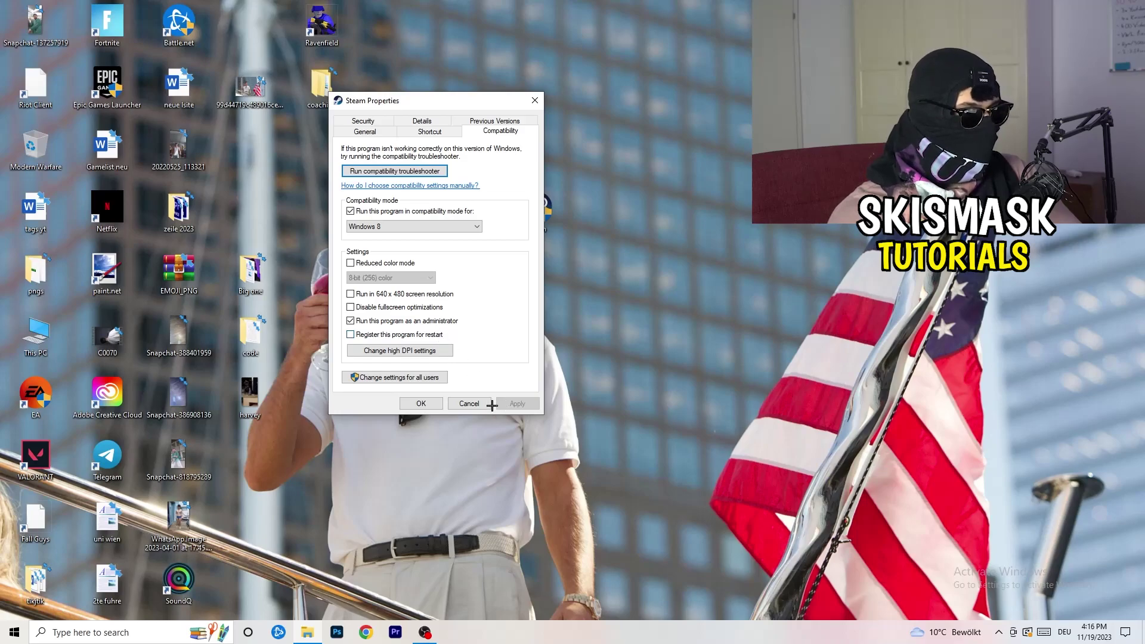
{"action": "left_click", "coordinate": [415, 401]}
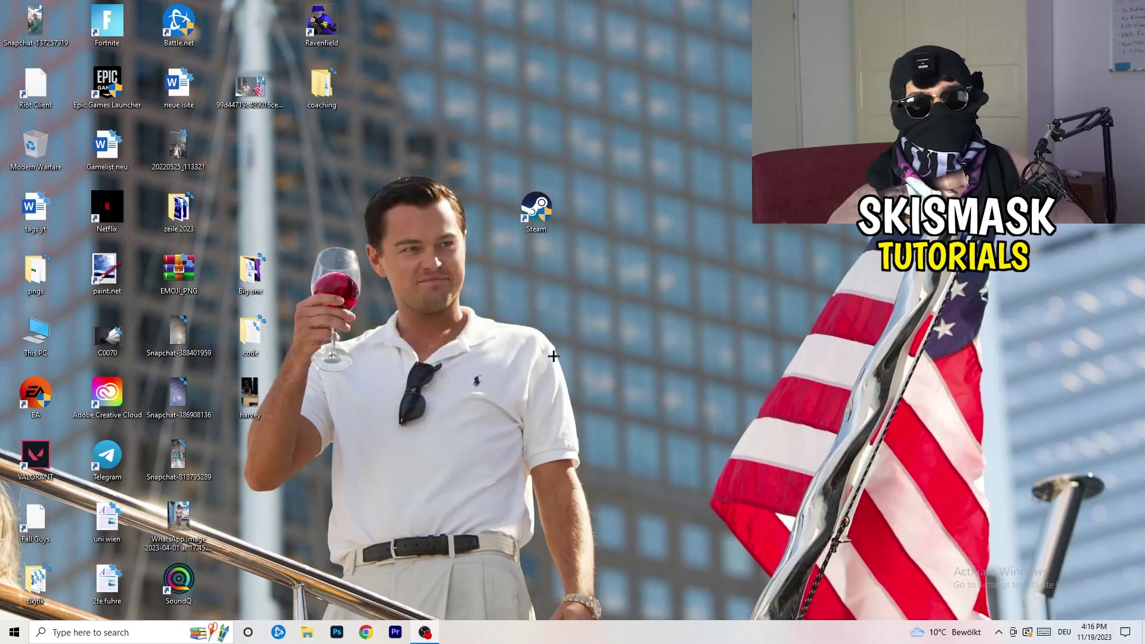
- Recheck Steam's compatibility settings, then move its shortcut into the desktop icon grid
{"action": "left_click_drag", "start_coordinate": [537, 210], "coordinate": [608, 210]}
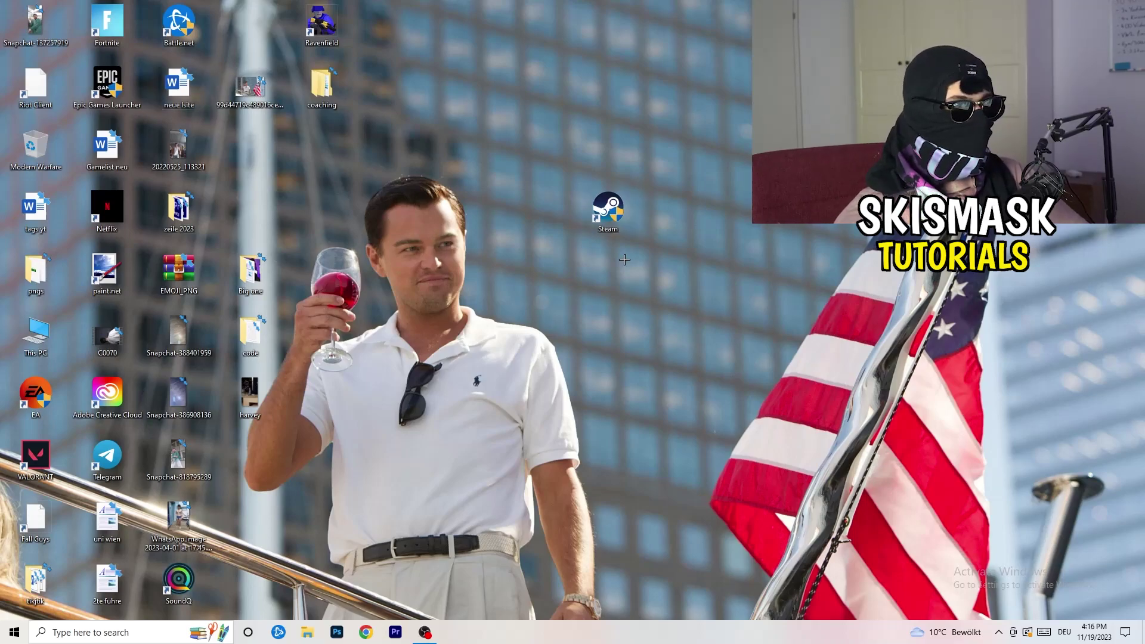
{"action": "left_click_drag", "start_coordinate": [608, 209], "coordinate": [535, 209]}
{"action": "right_click", "coordinate": [534, 208]}
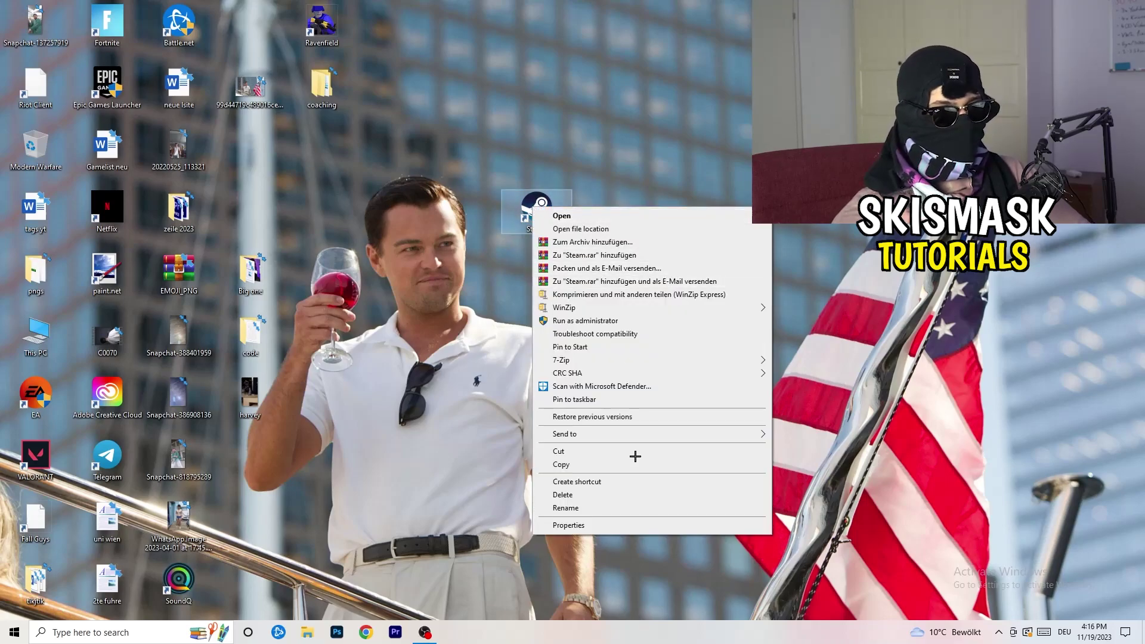
{"action": "left_click", "coordinate": [616, 524]}
{"action": "left_click", "coordinate": [707, 244]}
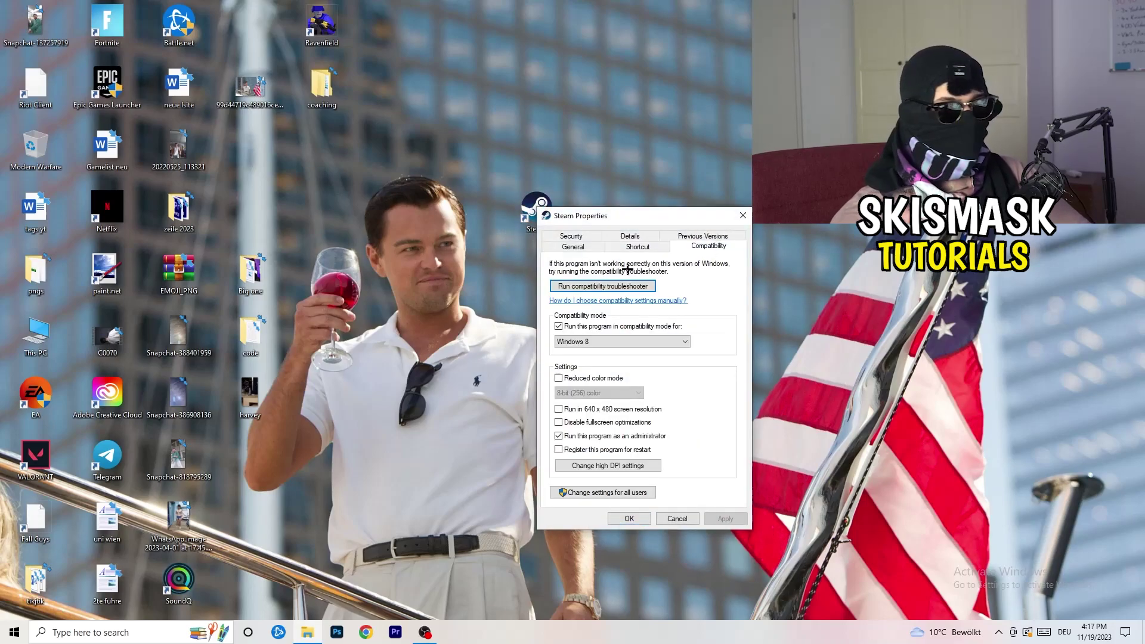
{"action": "left_click", "coordinate": [743, 215]}
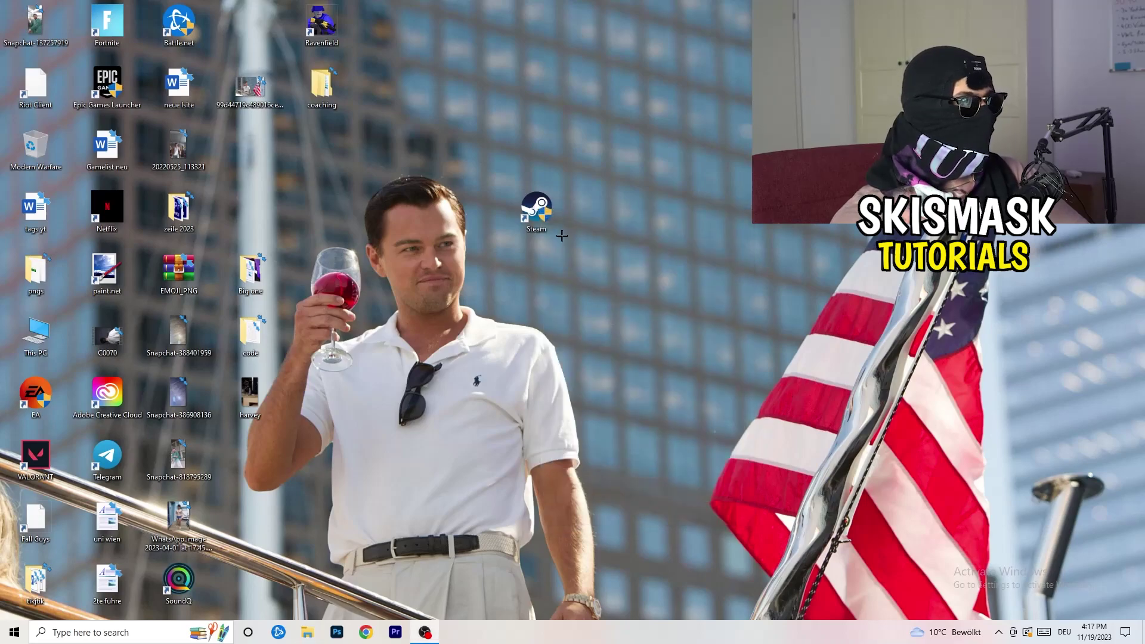
{"action": "left_click_drag", "start_coordinate": [536, 208], "coordinate": [250, 149]}
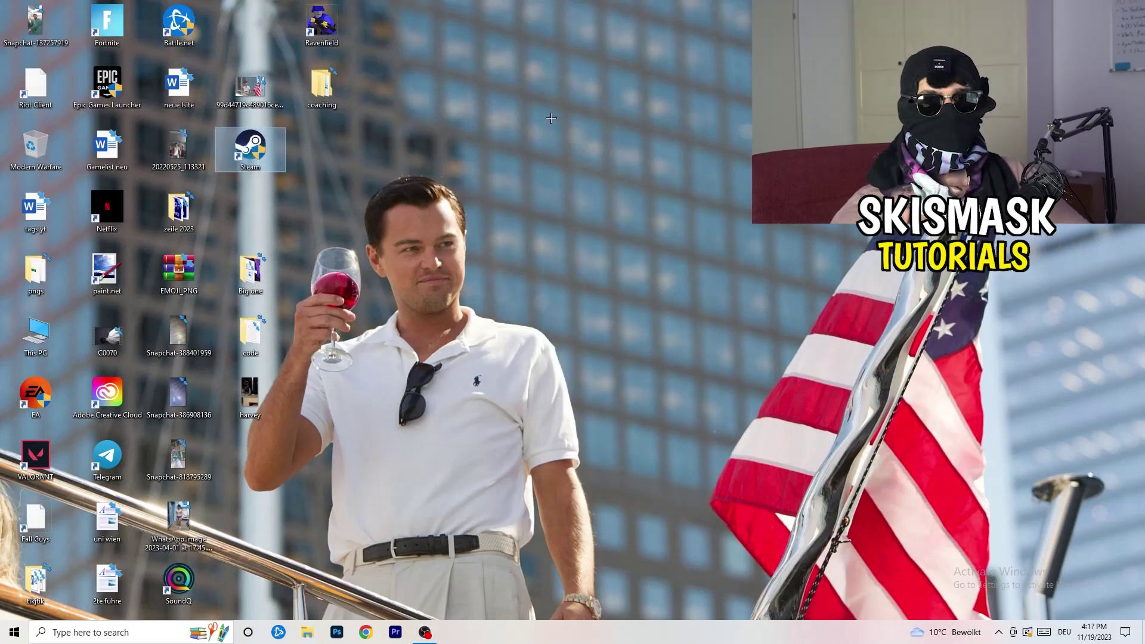
{"action": "left_click_drag", "start_coordinate": [733, 631], "coordinate": [573, 612]}
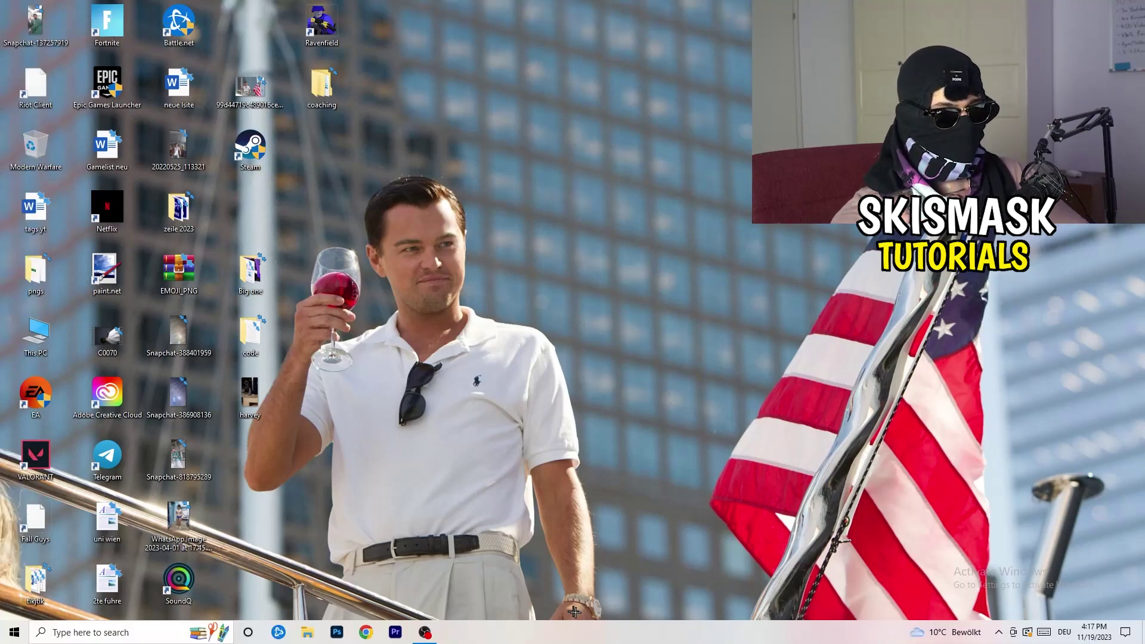
- Open Task Manager maximized on Details and show Set priority for Creative Cloud UI Helper.exe
{"action": "right_click", "coordinate": [543, 638]}
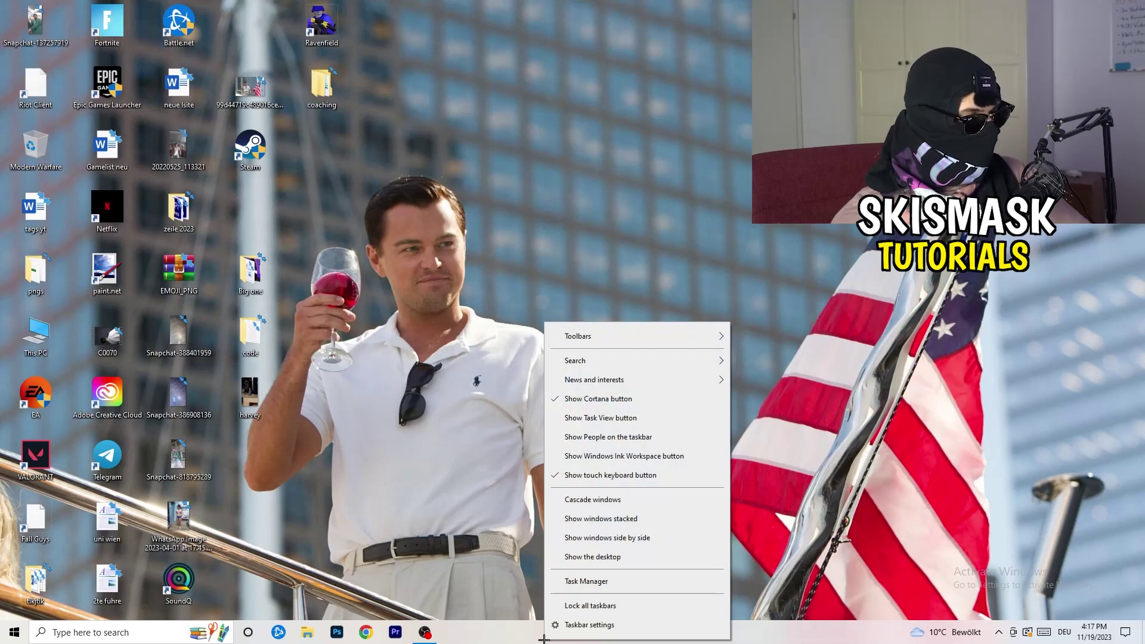
{"action": "left_click", "coordinate": [604, 589]}
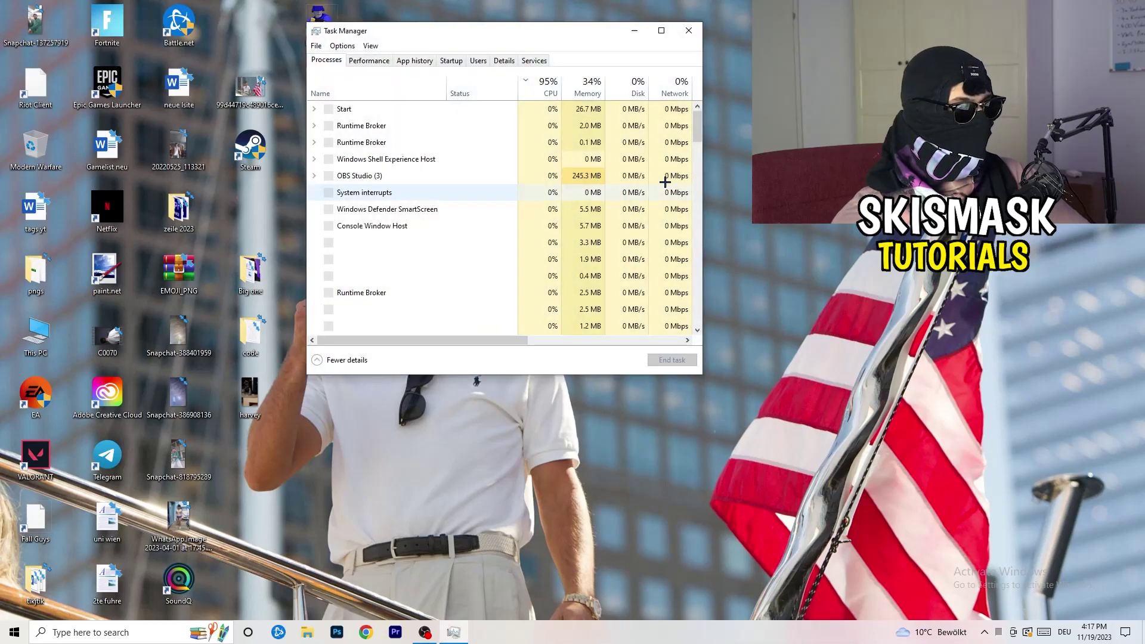
{"action": "left_click", "coordinate": [660, 31]}
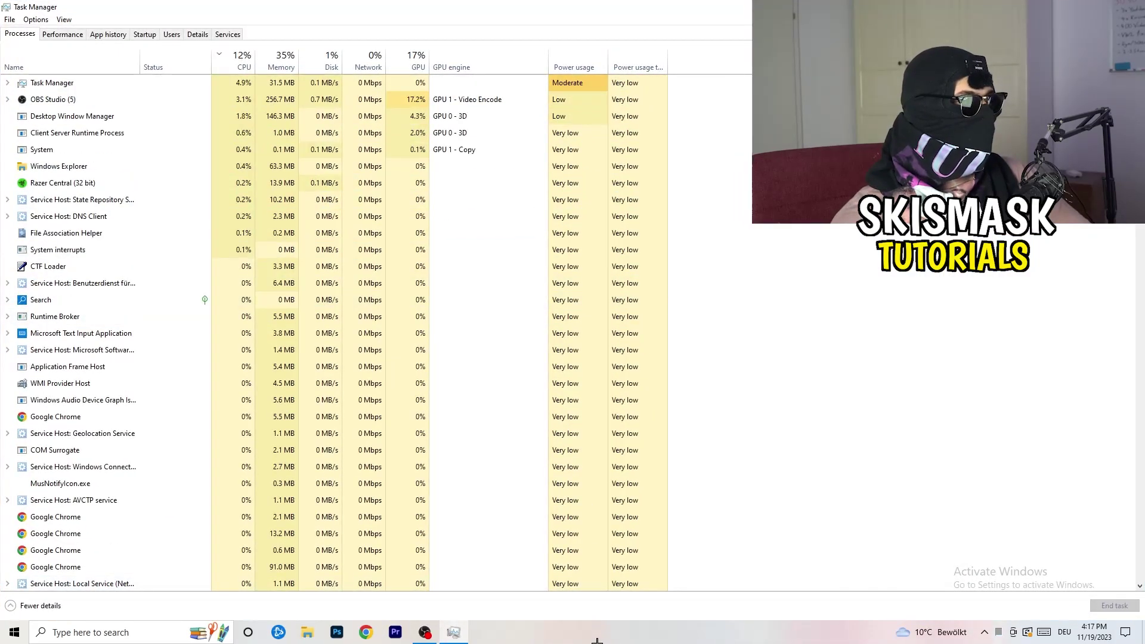
{"action": "left_click", "coordinate": [198, 35]}
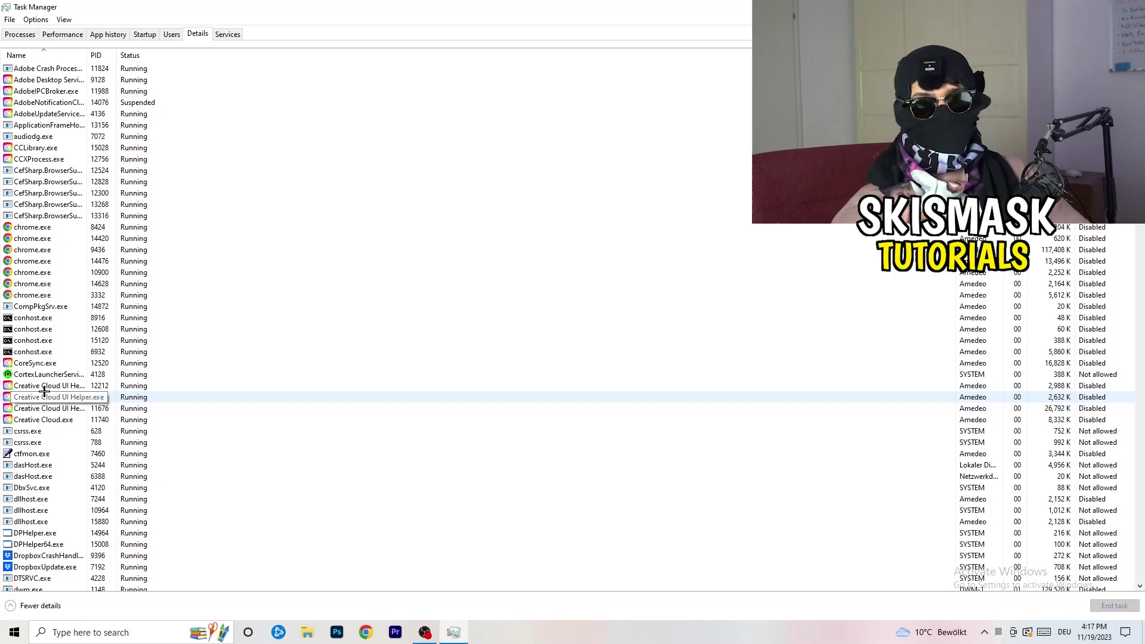
{"action": "right_click", "coordinate": [46, 387]}
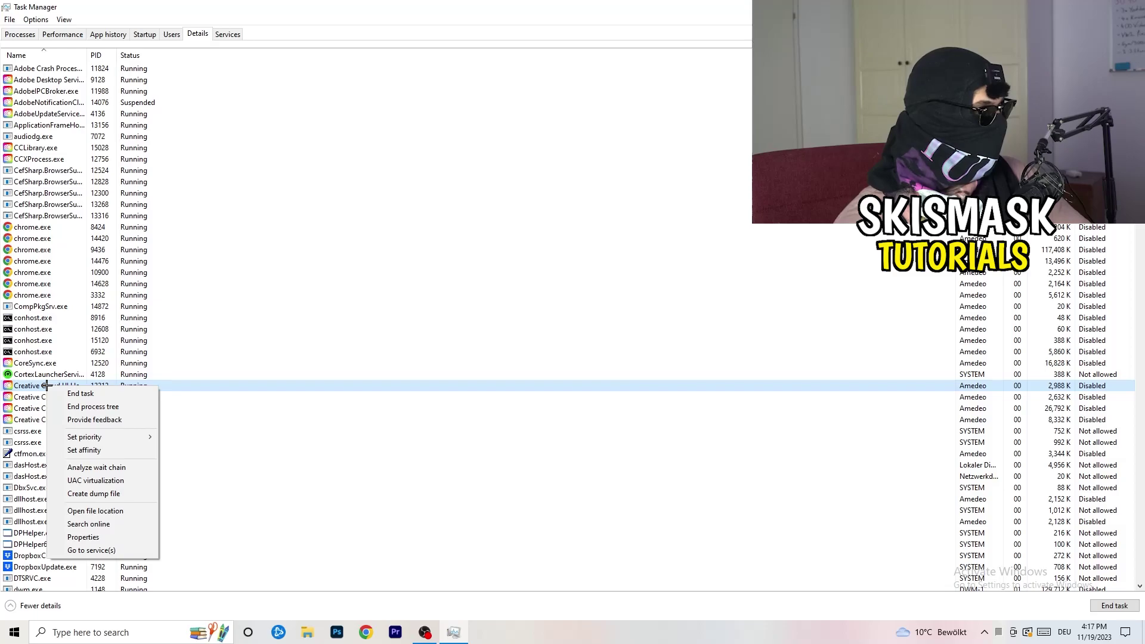
{"action": "mouse_move", "coordinate": [108, 435]}
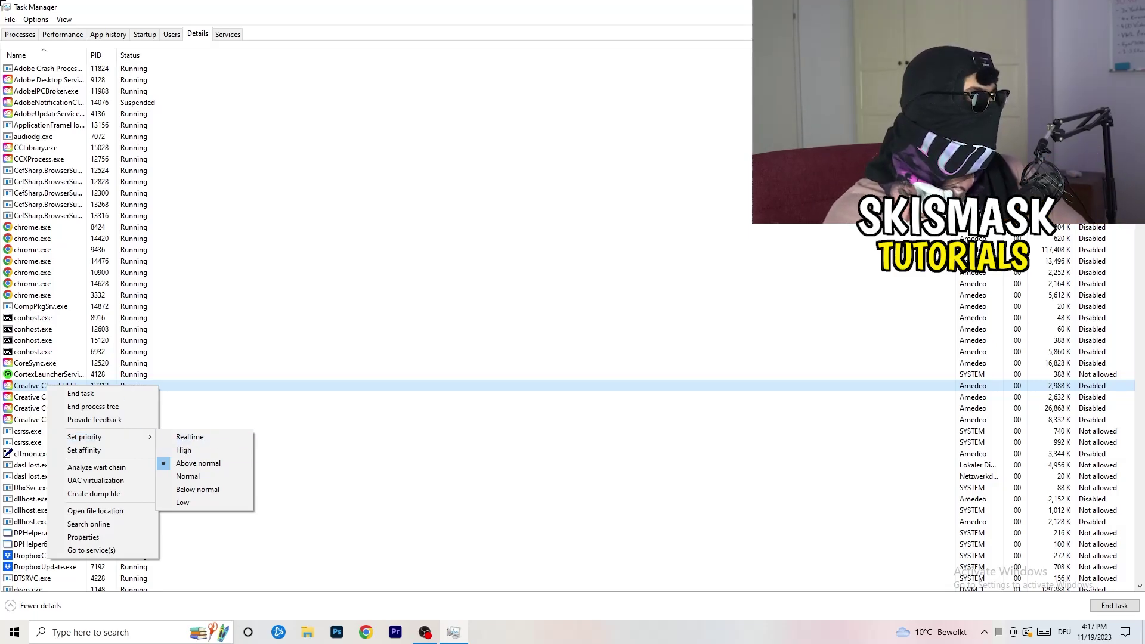
- Check the Startup apps list and the Windows Security notification entry's options, then return to Processes
{"action": "left_click", "coordinate": [144, 34]}
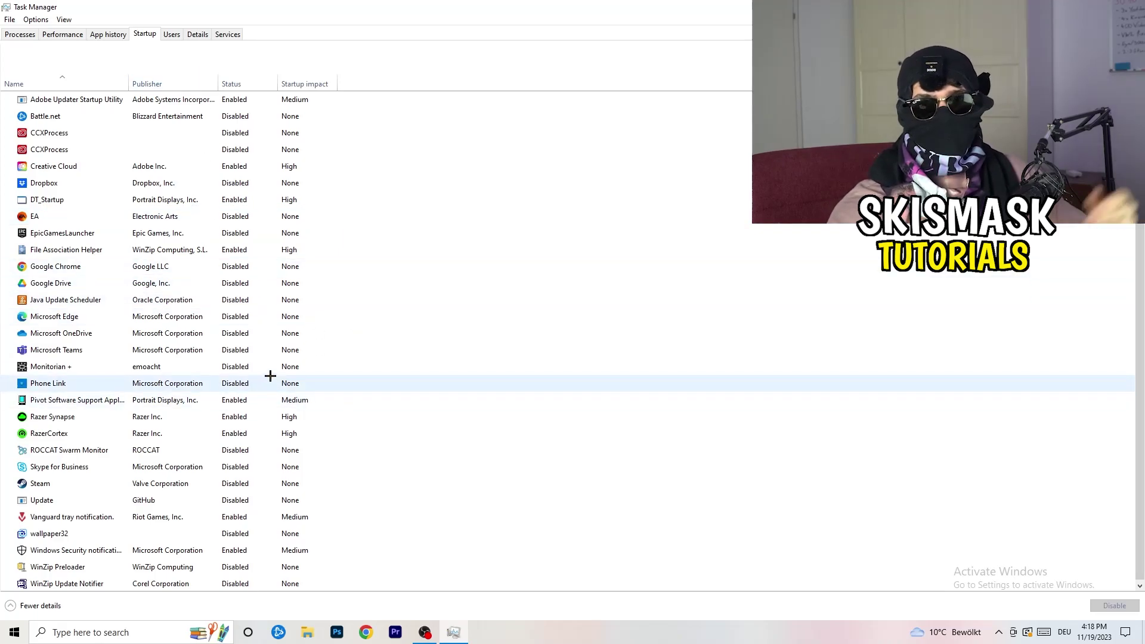
{"action": "right_click", "coordinate": [242, 549]}
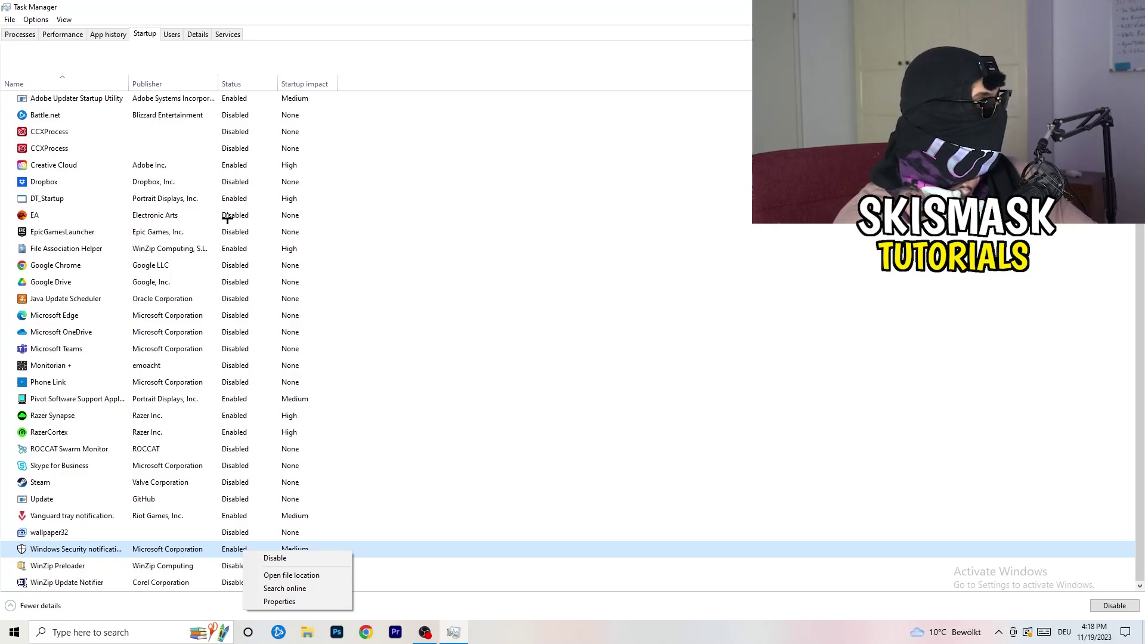
{"action": "left_click", "coordinate": [9, 36]}
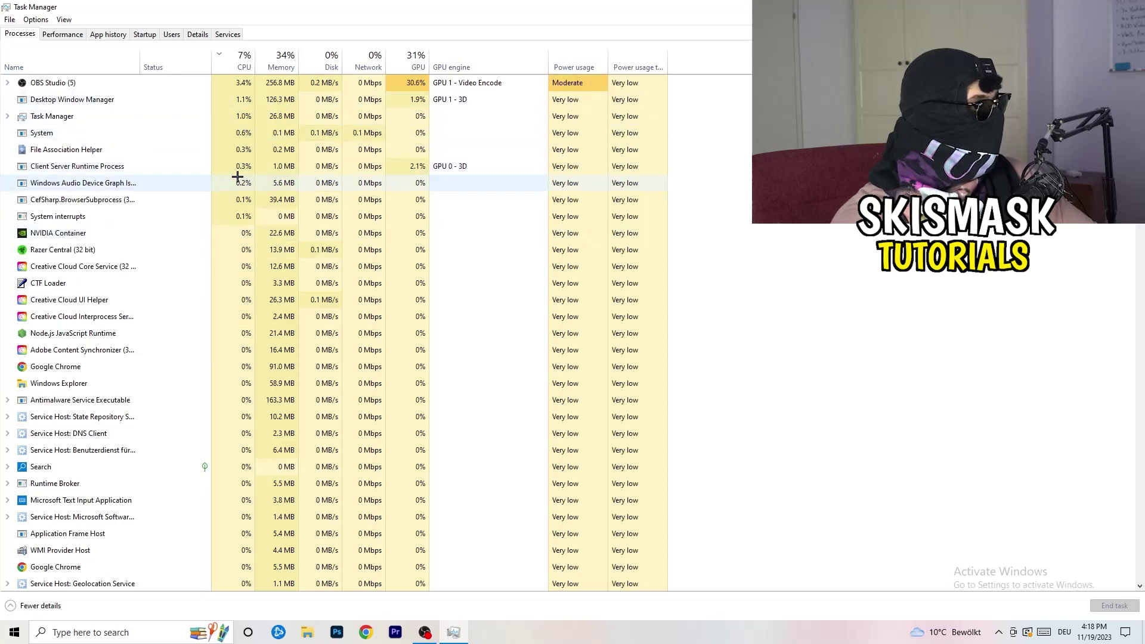
- Sort processes by GPU usage and check OBS Studio's options without ending it
{"action": "scroll", "coordinate": [236, 173], "scroll_direction": "down", "scroll_amount": 6}
{"action": "scroll", "coordinate": [242, 172], "scroll_direction": "up", "scroll_amount": 6}
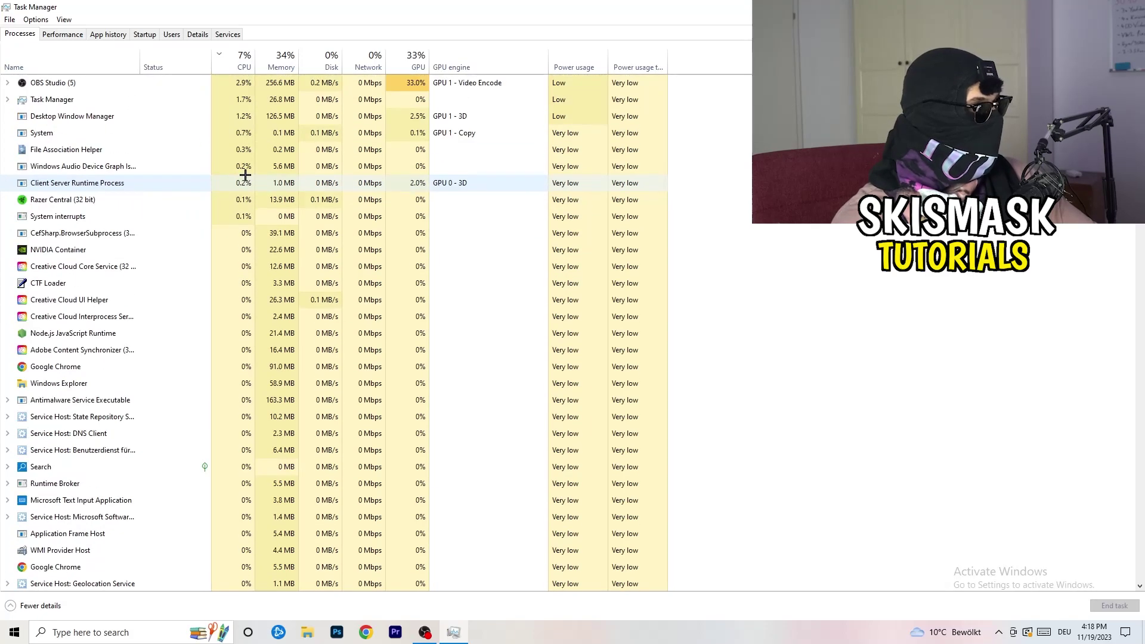
{"action": "left_click", "coordinate": [411, 66]}
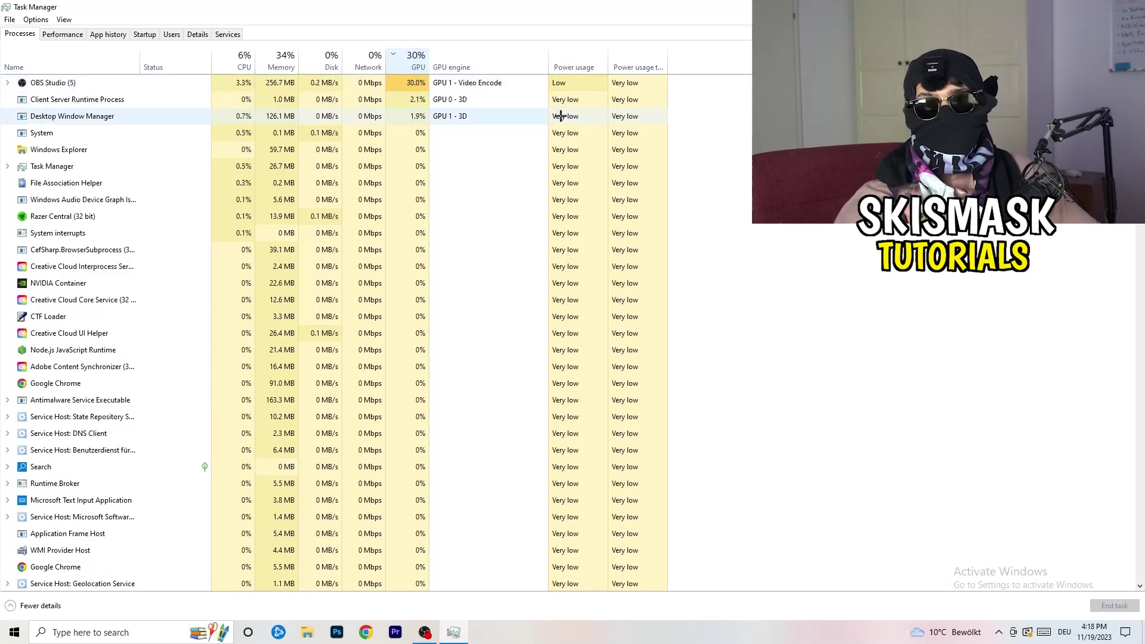
{"action": "right_click", "coordinate": [393, 85]}
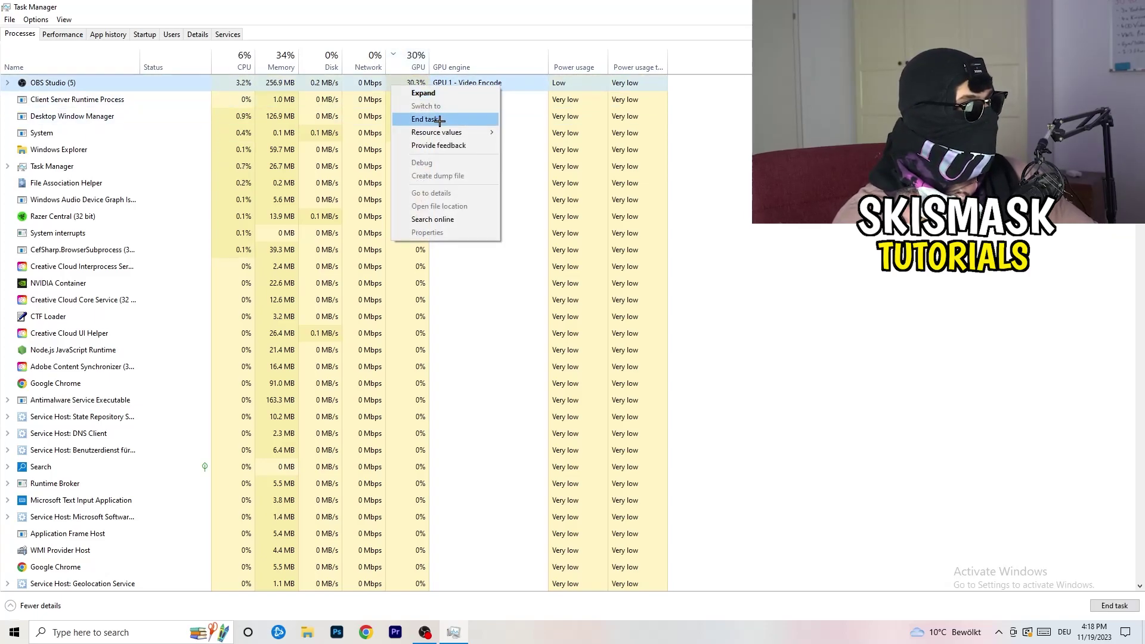
{"action": "key", "text": "Escape"}
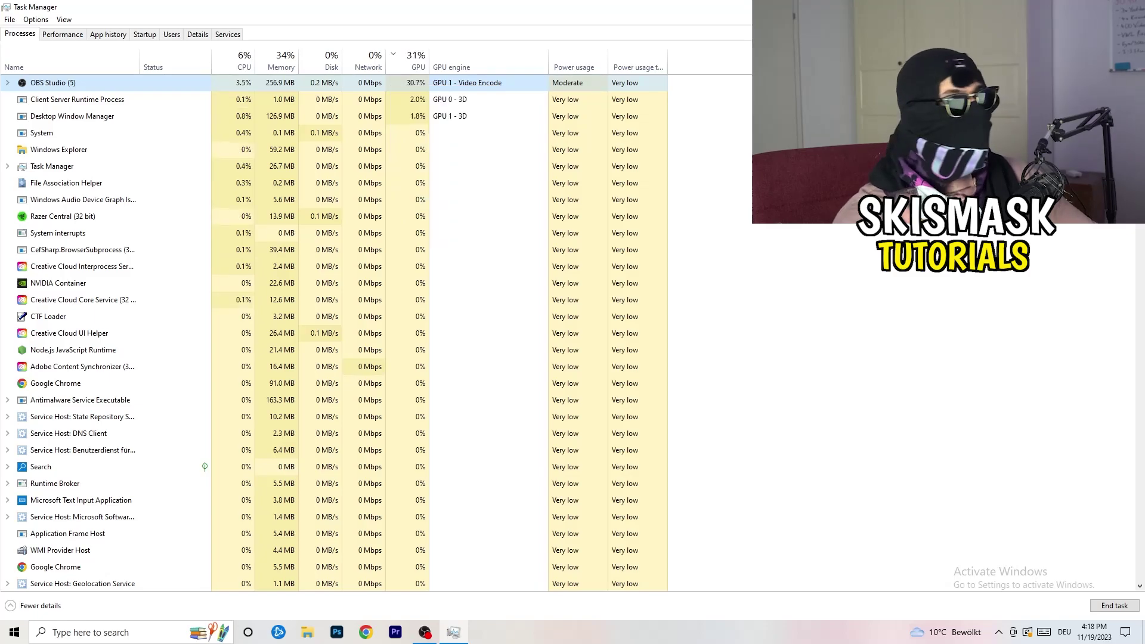
- Close the Task Manager window with Alt+F4
{"action": "key", "text": "alt+F4"}
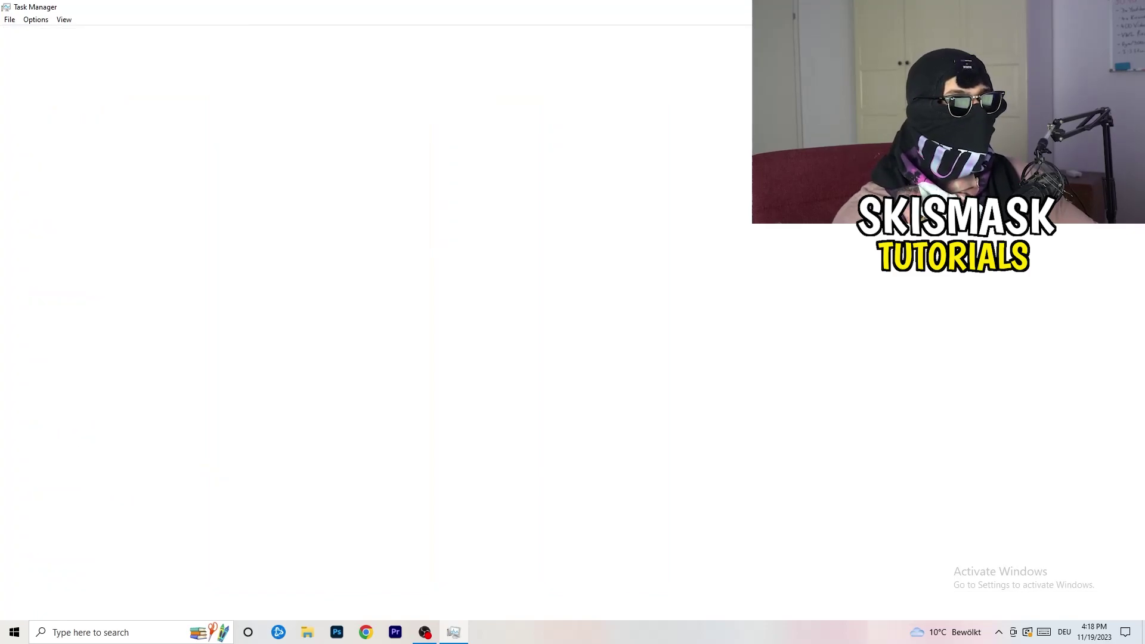